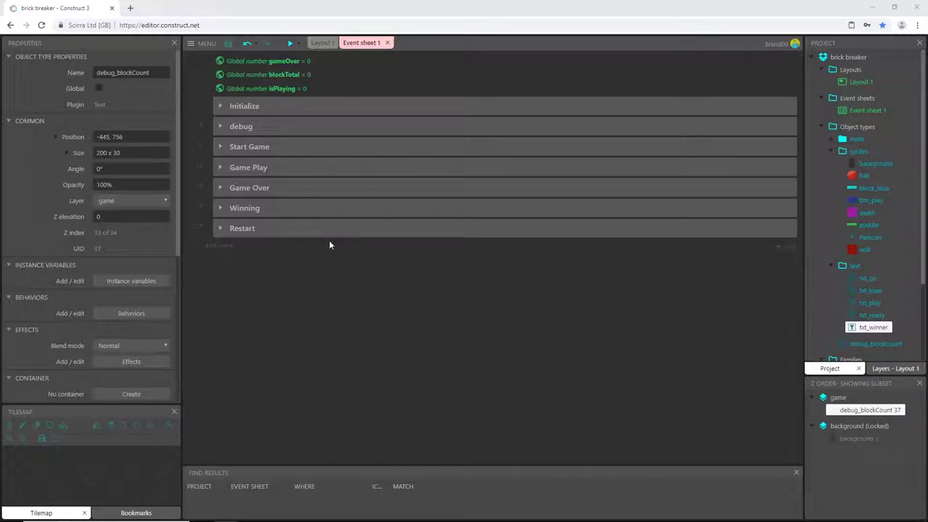
# - Switch to Layout 1 and select the paddle sprite
pyautogui.click(322, 43)
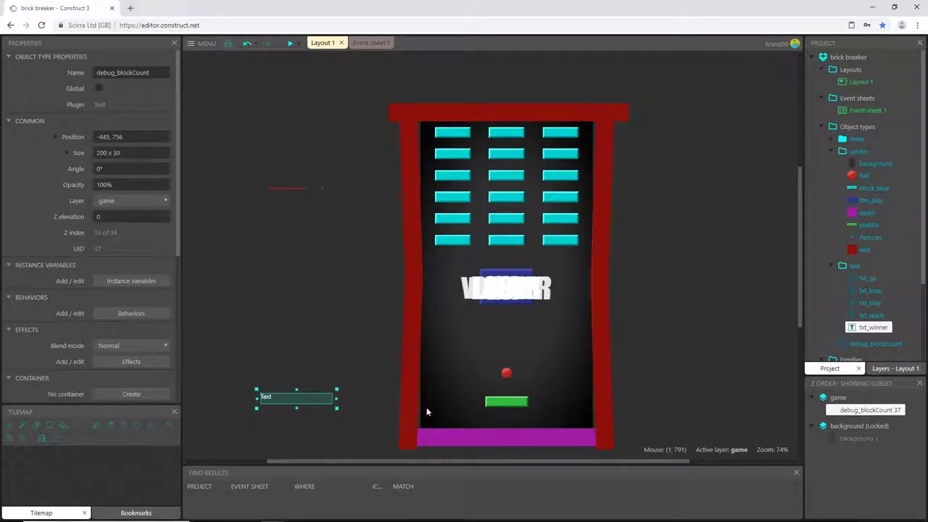
pyautogui.click(510, 405)
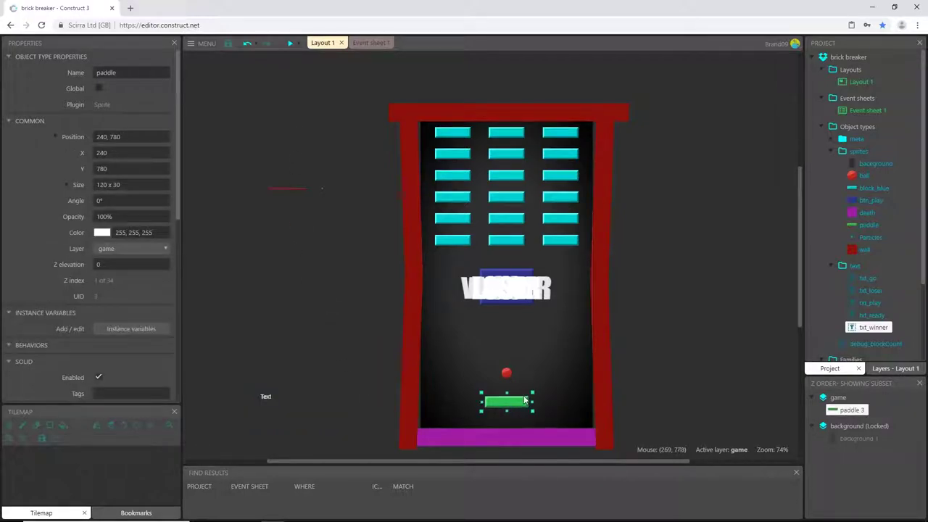
# - Open the paddle's collision polygon and add a point along its top edge
pyautogui.doubleClick(516, 403)
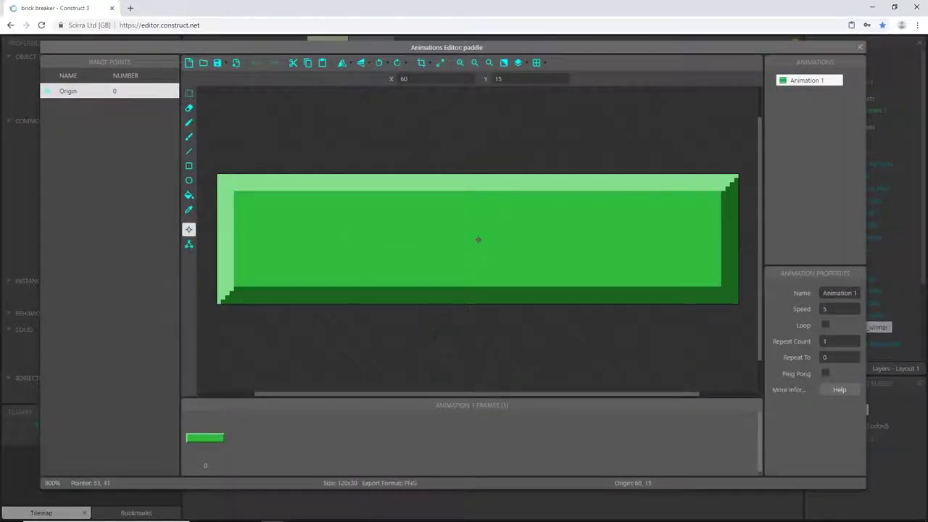
pyautogui.click(189, 245)
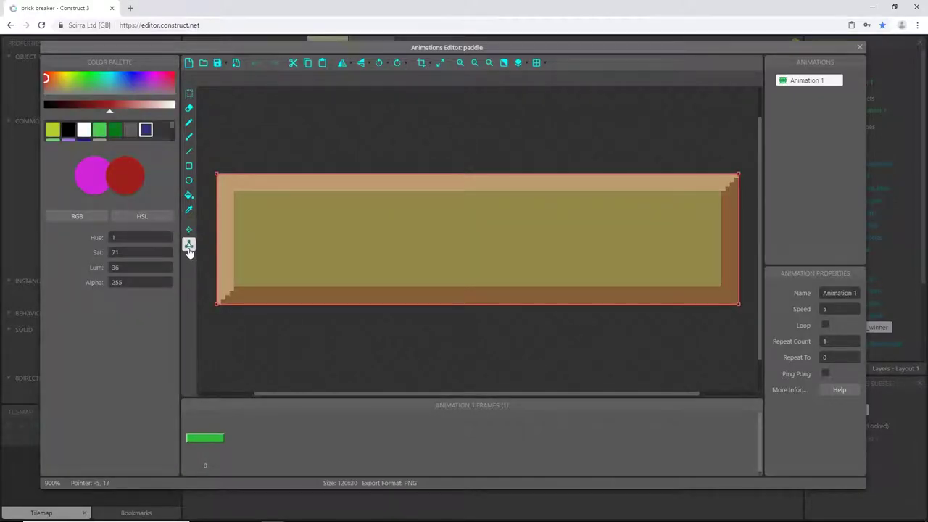
pyautogui.rightClick(216, 176)
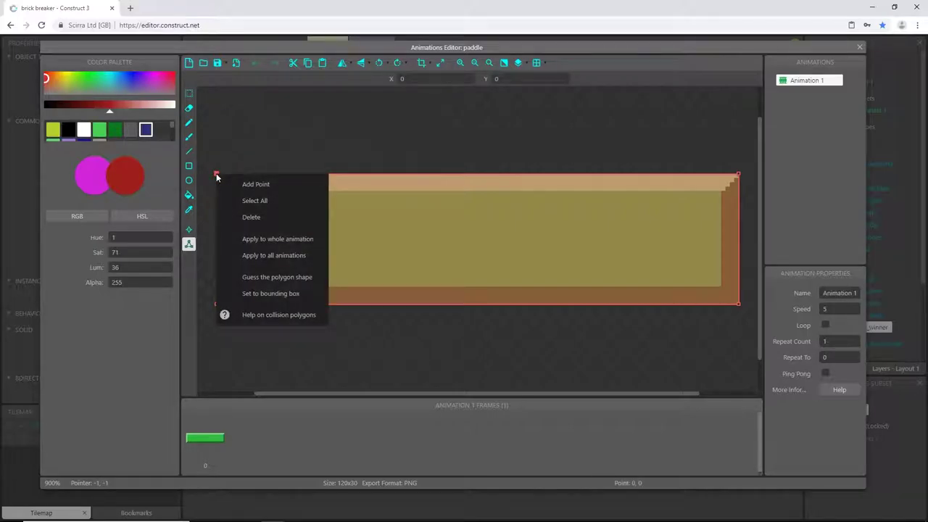
pyautogui.click(268, 184)
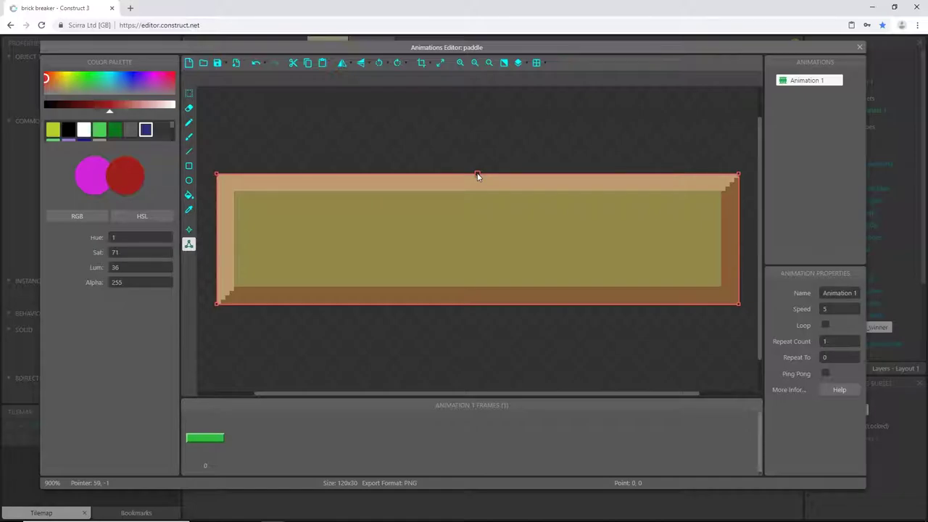
# - Set the paddle's top-right and top-left collision points to Y 2
pyautogui.click(739, 174)
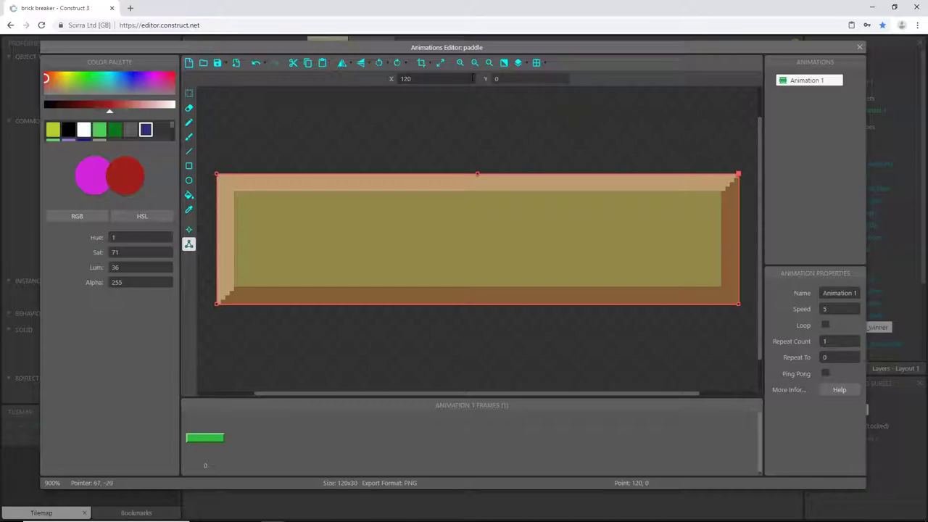
pyautogui.click(524, 81)
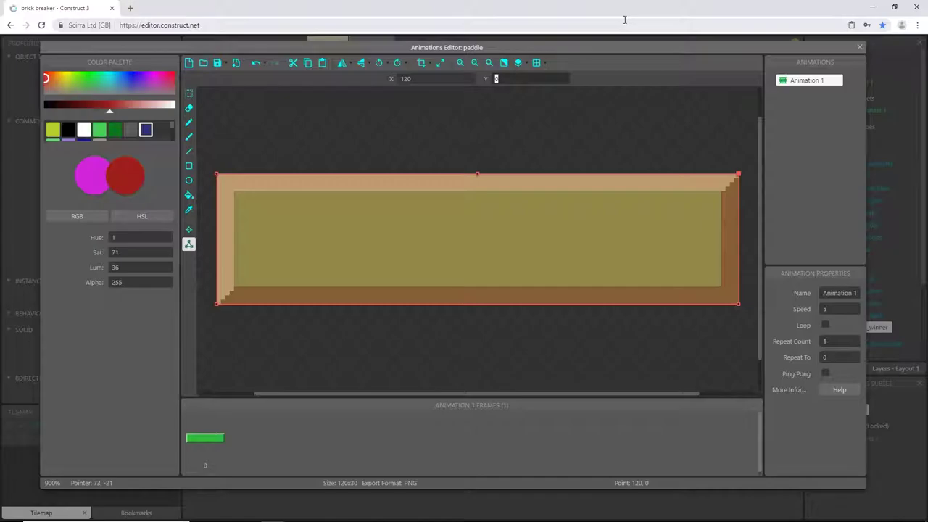
pyautogui.write('2')
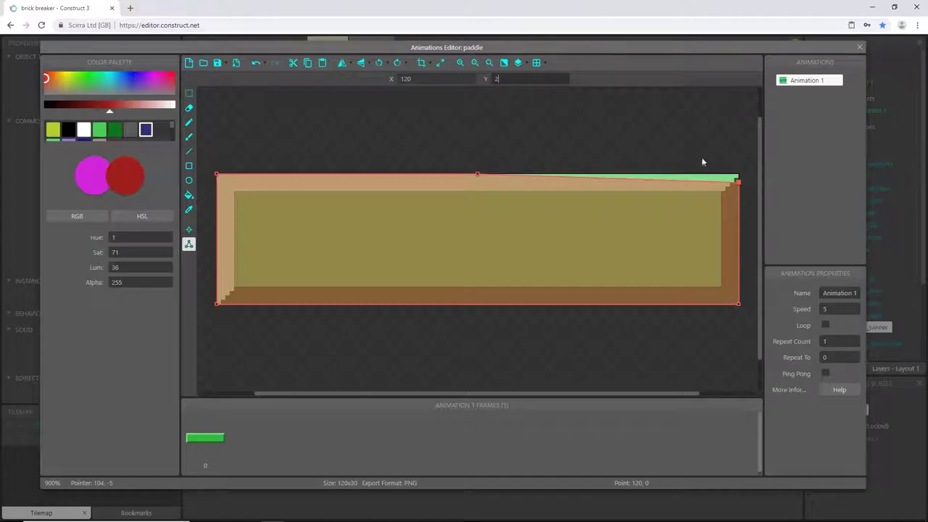
pyautogui.click(216, 176)
pyautogui.click(507, 78)
pyautogui.write('2')
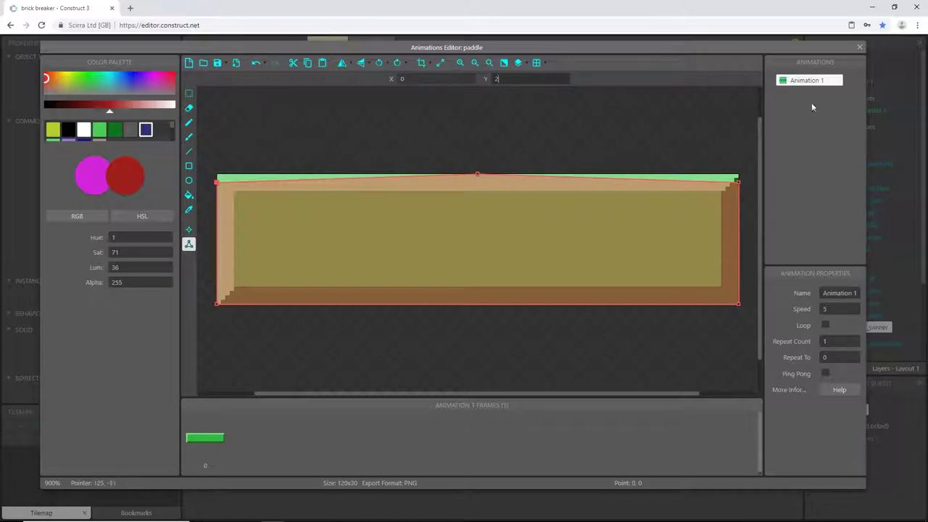
# - Open block_blue's collision polygon and add a point along its top edge
pyautogui.click(859, 49)
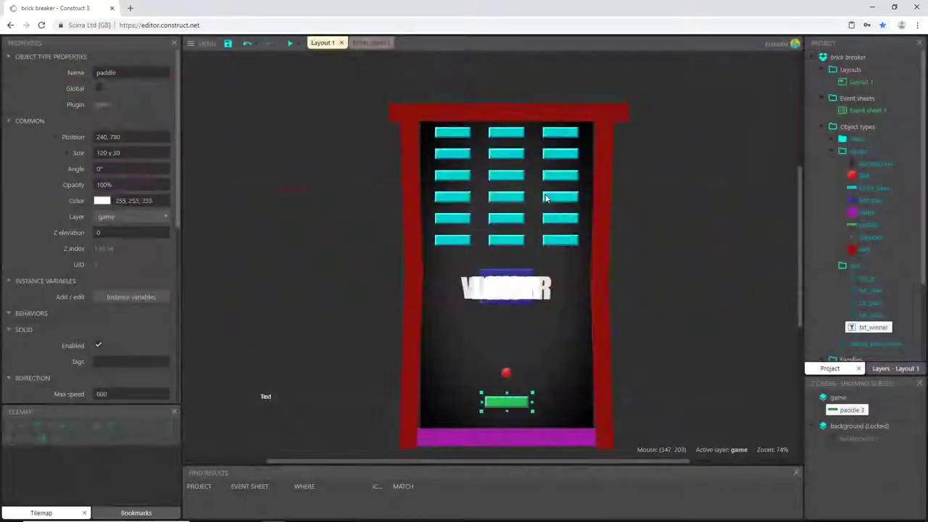
pyautogui.click(877, 190)
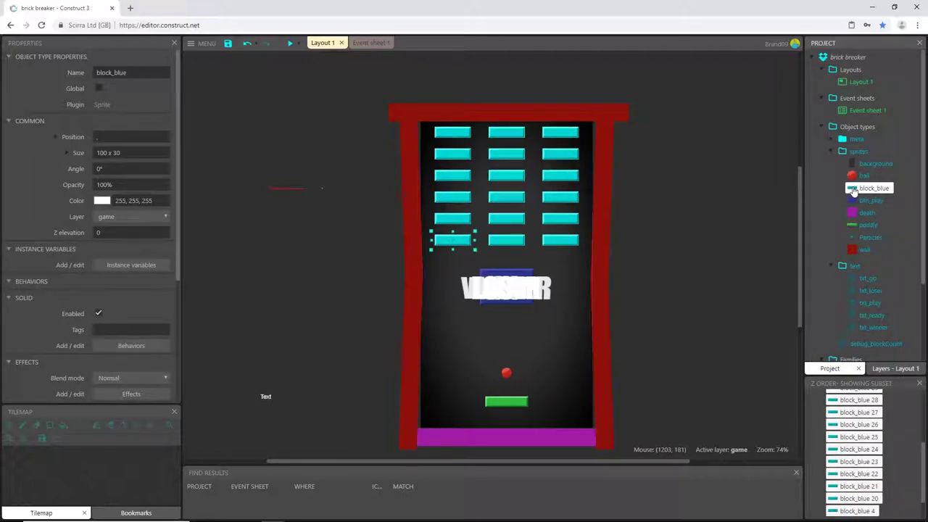
pyautogui.doubleClick(853, 189)
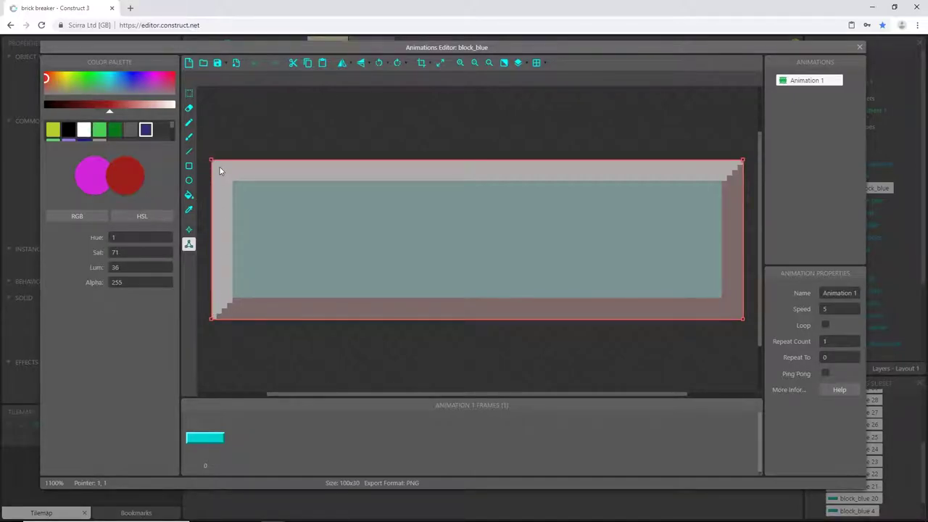
pyautogui.click(211, 162)
pyautogui.rightClick(211, 162)
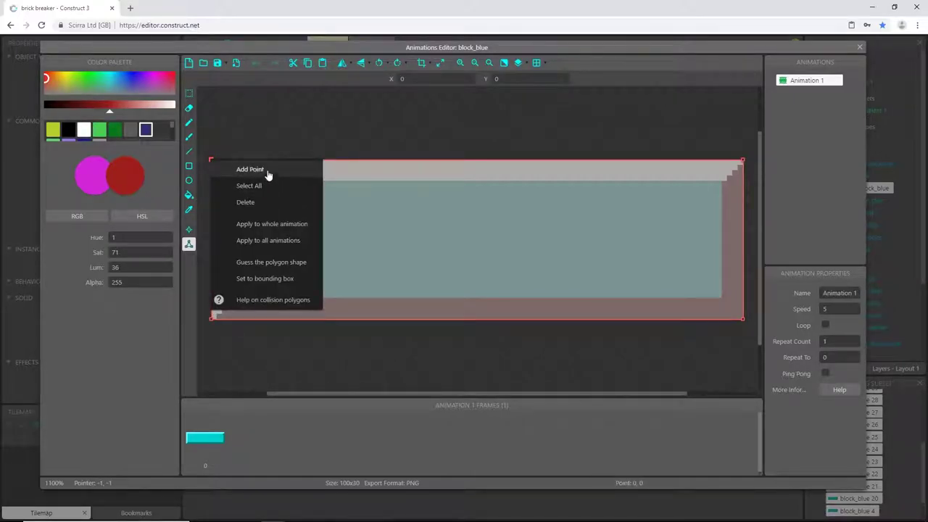
pyautogui.click(269, 174)
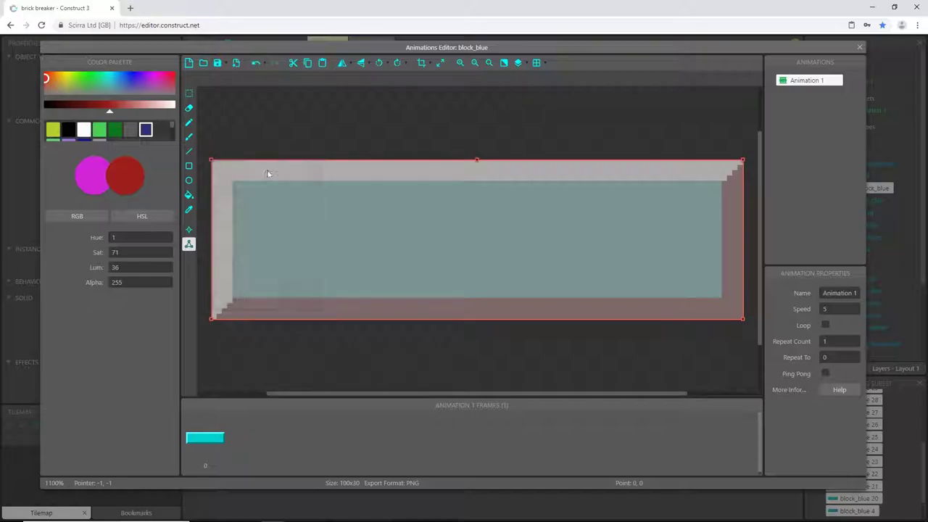
# - Set block_blue's top-left and top-right collision points to Y 2
pyautogui.click(211, 159)
pyautogui.click(520, 78)
pyautogui.write('2')
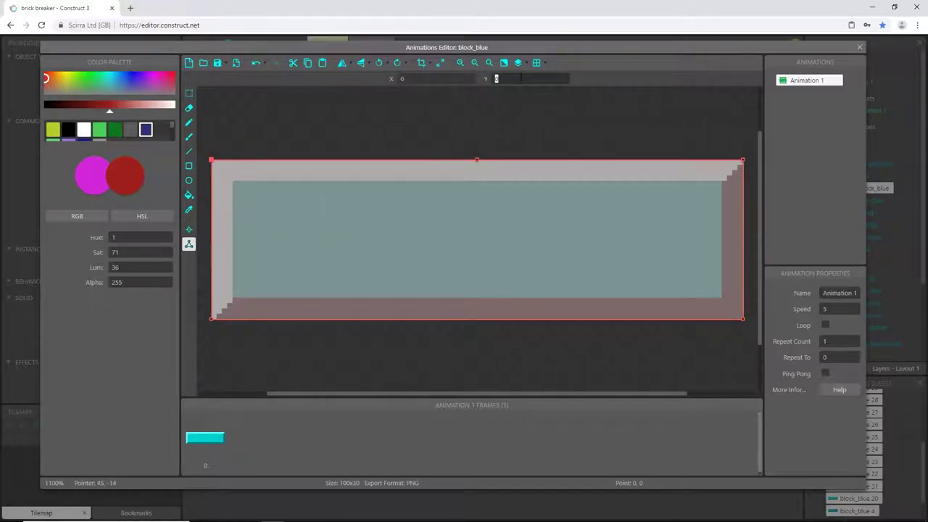
pyautogui.click(742, 160)
pyautogui.click(535, 76)
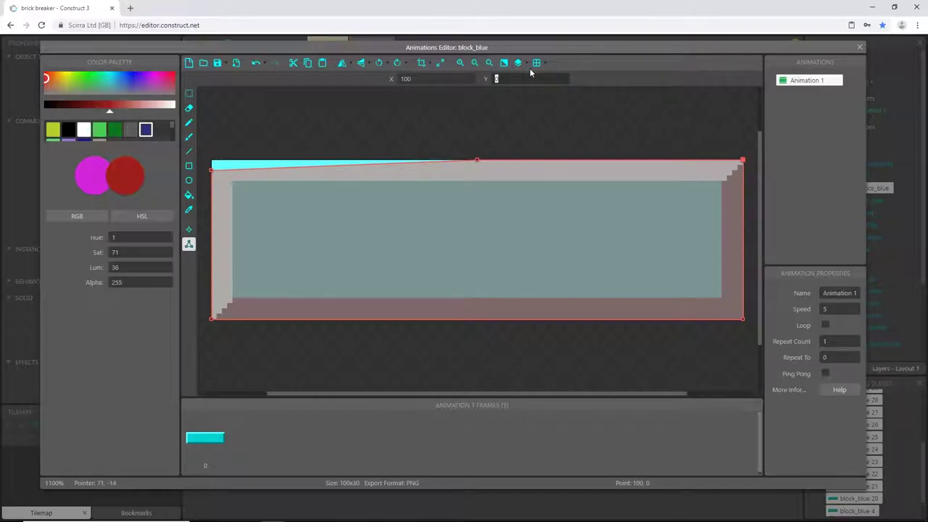
pyautogui.write('2')
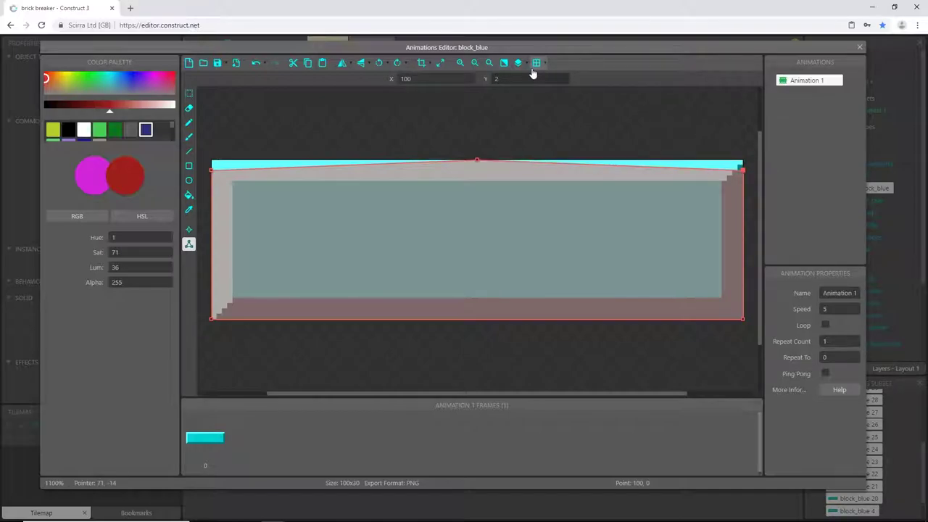
# - Add a collision point along block_blue's bottom edge
pyautogui.click(211, 319)
pyautogui.click(743, 319)
pyautogui.rightClick(743, 319)
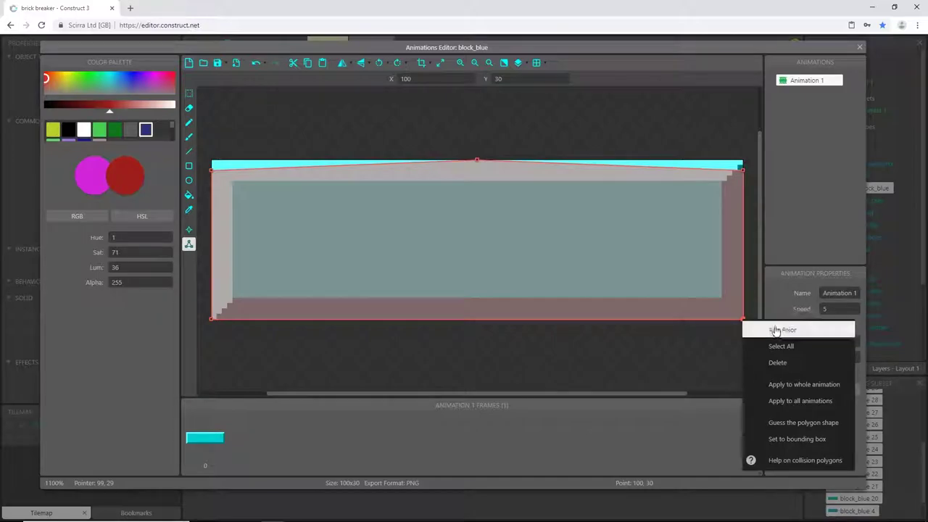
pyautogui.click(775, 331)
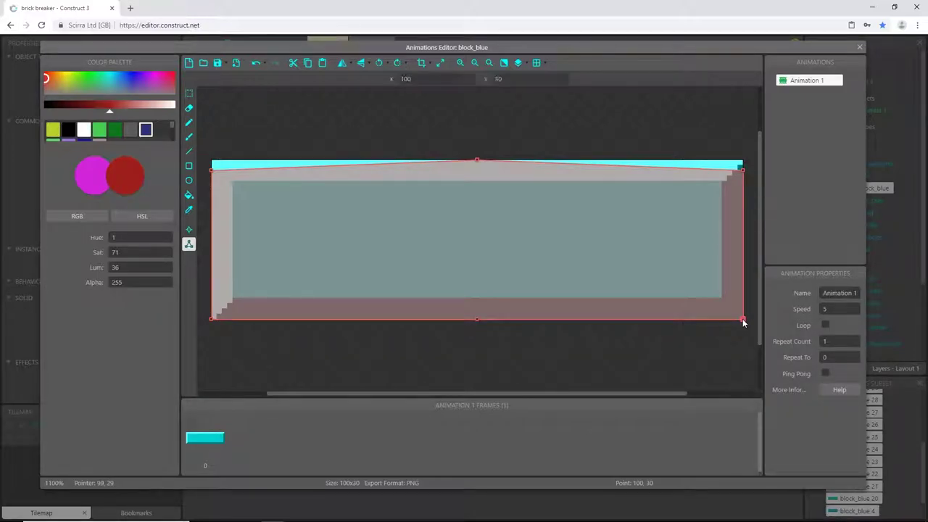
# - Set block_blue's bottom-right and bottom-left collision points to Y 28, then close the editor
pyautogui.doubleClick(516, 79)
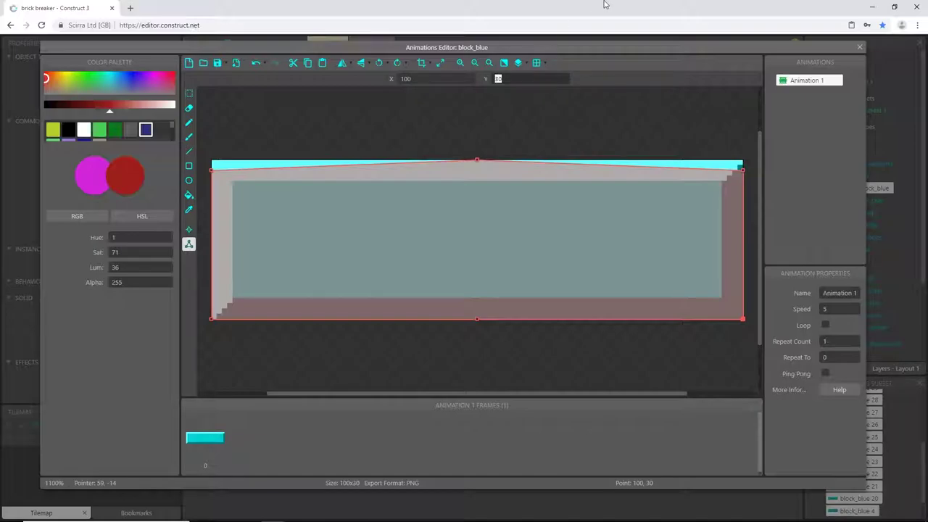
pyautogui.write('28')
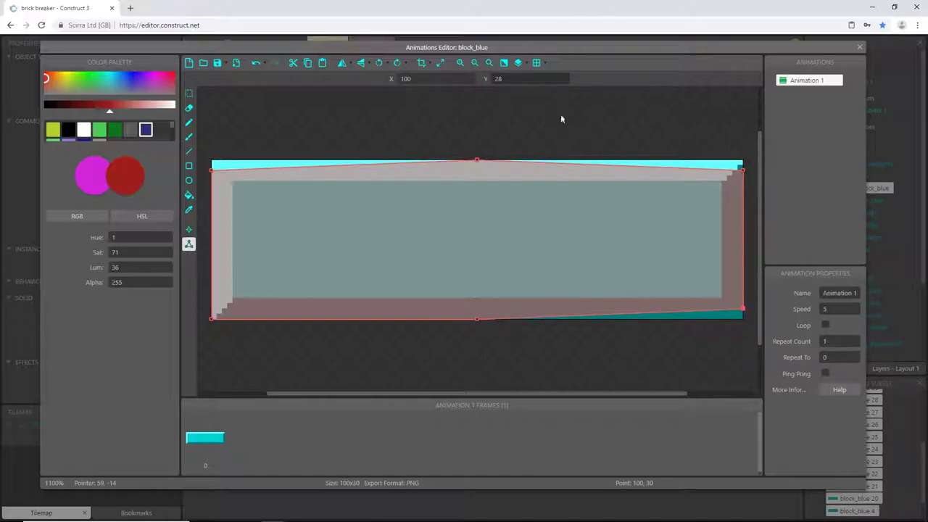
pyautogui.click(210, 318)
pyautogui.doubleClick(499, 79)
pyautogui.write('28')
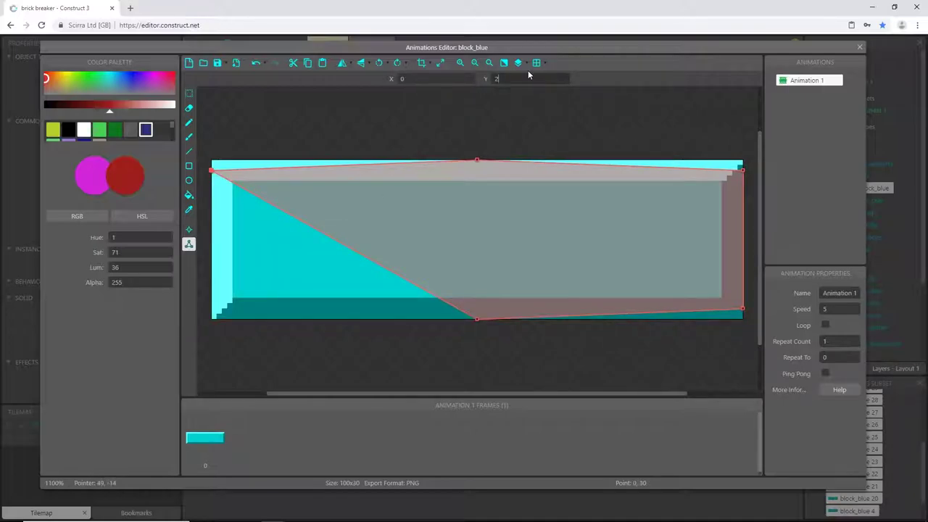
pyautogui.press('Return')
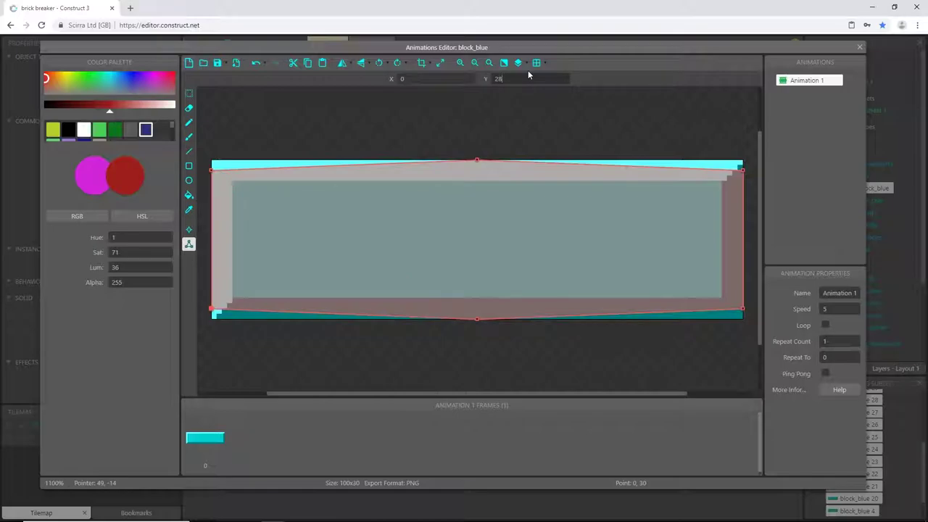
pyautogui.click(859, 47)
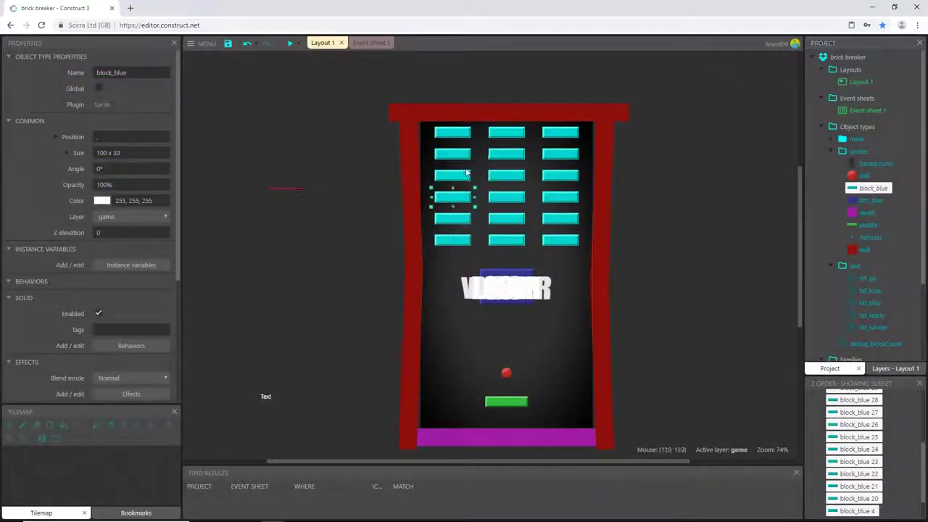
pyautogui.doubleClick(511, 177)
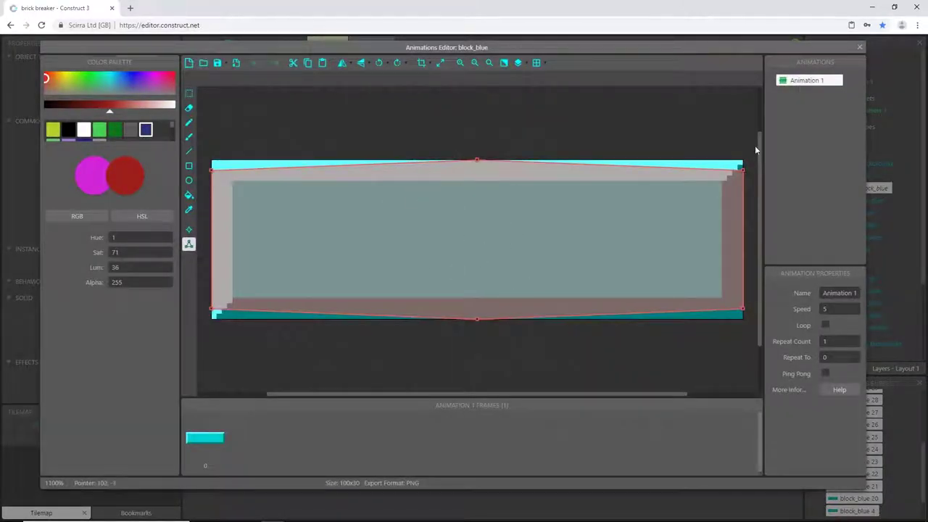
pyautogui.click(859, 48)
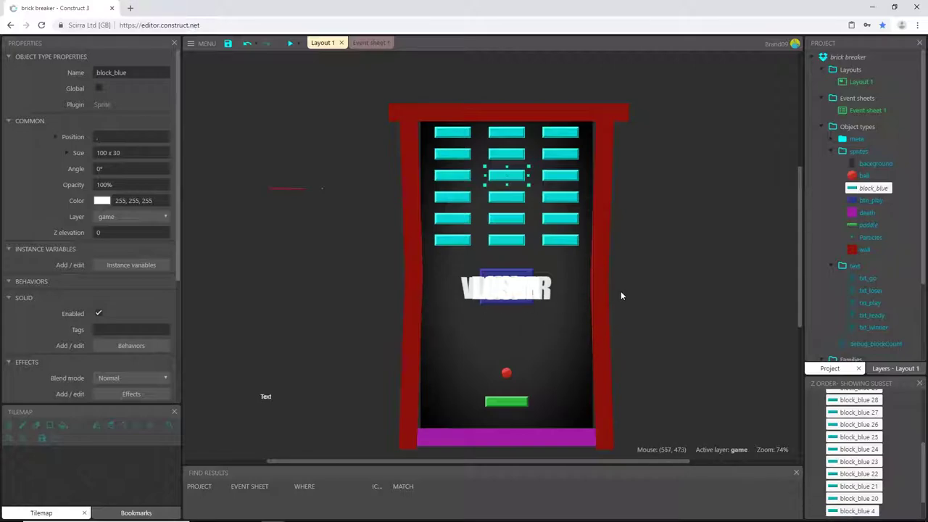
# - Move debug_blockCount into the text folder and collapse the text, sprites and Families folders
pyautogui.click(891, 344)
pyautogui.moveTo(884, 347); pyautogui.dragTo(846, 265)
pyautogui.click(832, 265)
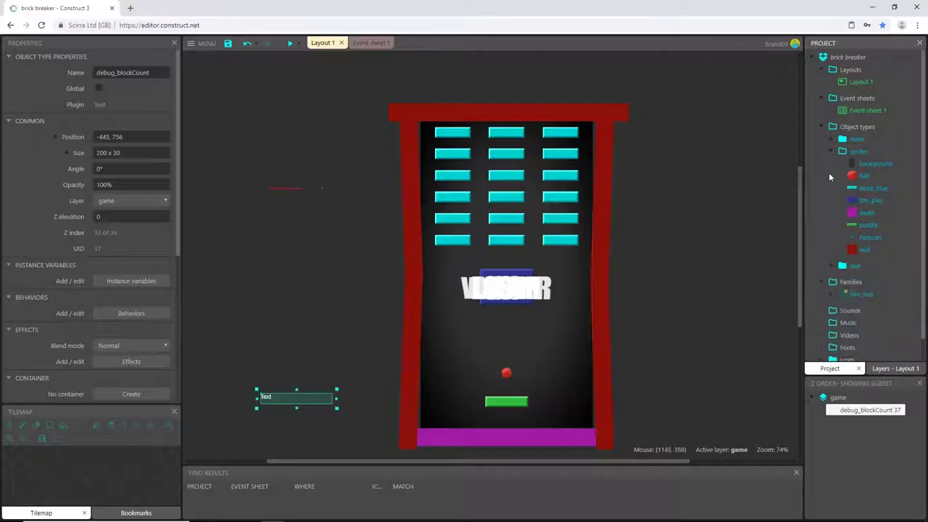
pyautogui.click(830, 151)
pyautogui.click(820, 179)
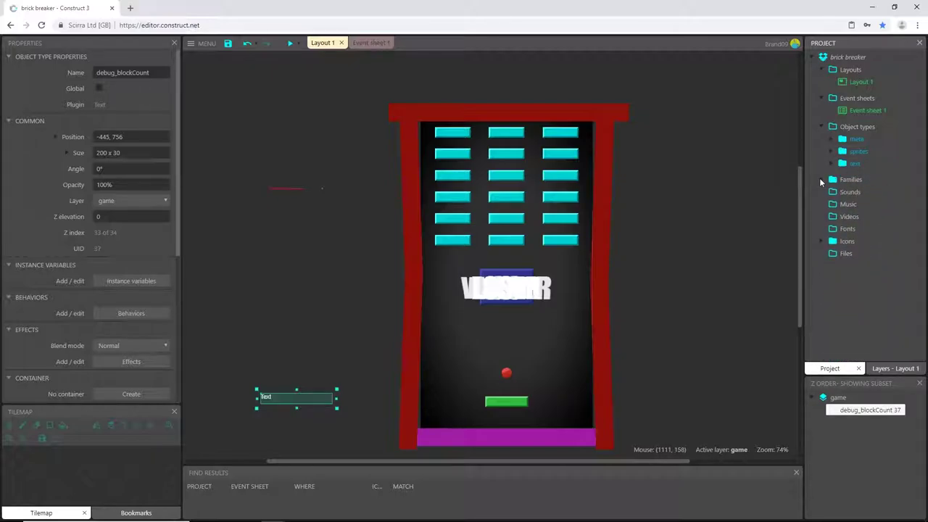
pyautogui.click(242, 269)
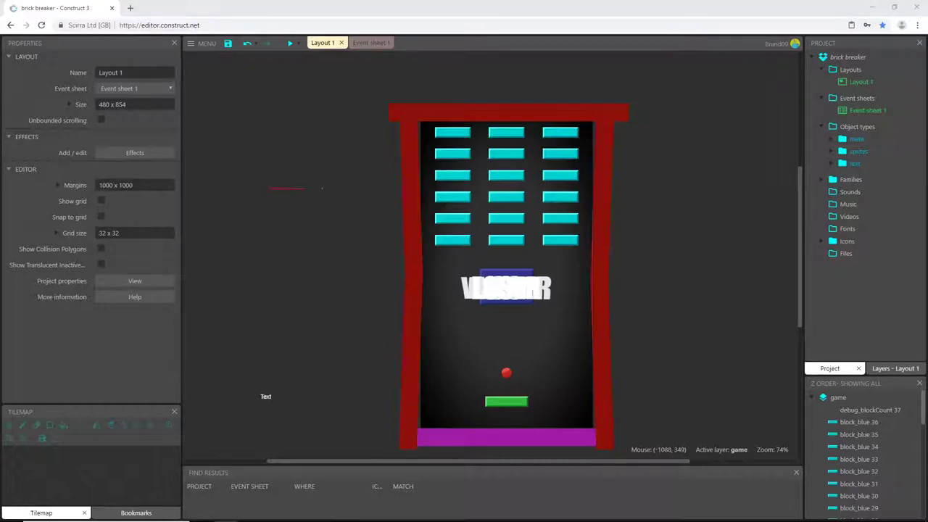
# - Drop the game's audio files onto the layout to bring up the Import sounds dialog
pyautogui.moveTo(127, 230); pyautogui.dragTo(366, 248)
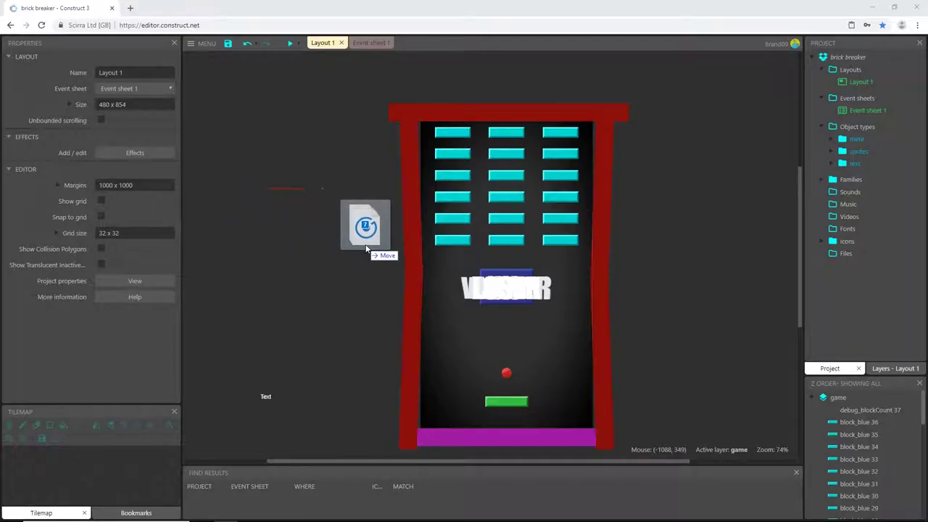
pyautogui.moveTo(366, 248); pyautogui.dragTo(366, 245)
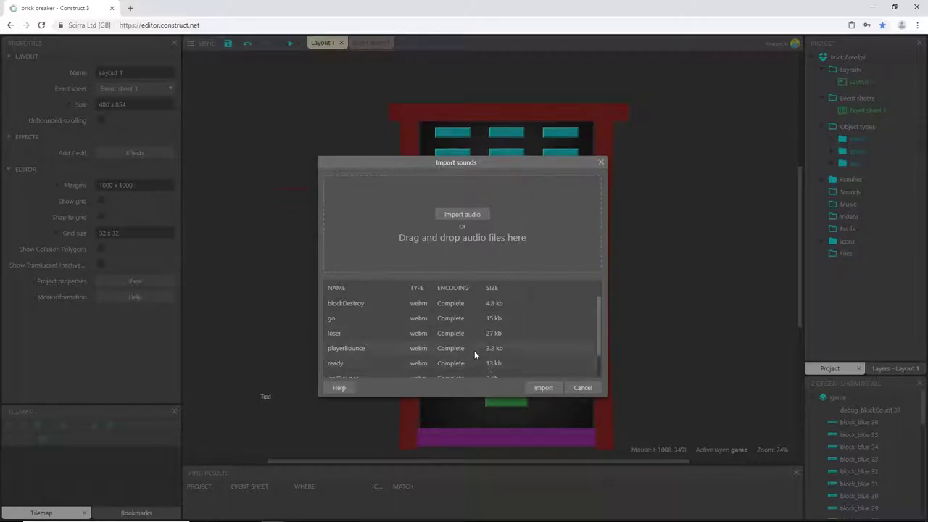
pyautogui.scroll(-2, 474, 350)
pyautogui.scroll(2, 390, 357)
# - Review go, loser, playerBounce, ready, wallBounce and winner, then import all seven sounds
pyautogui.click(363, 317)
pyautogui.scroll(-1, 377, 323)
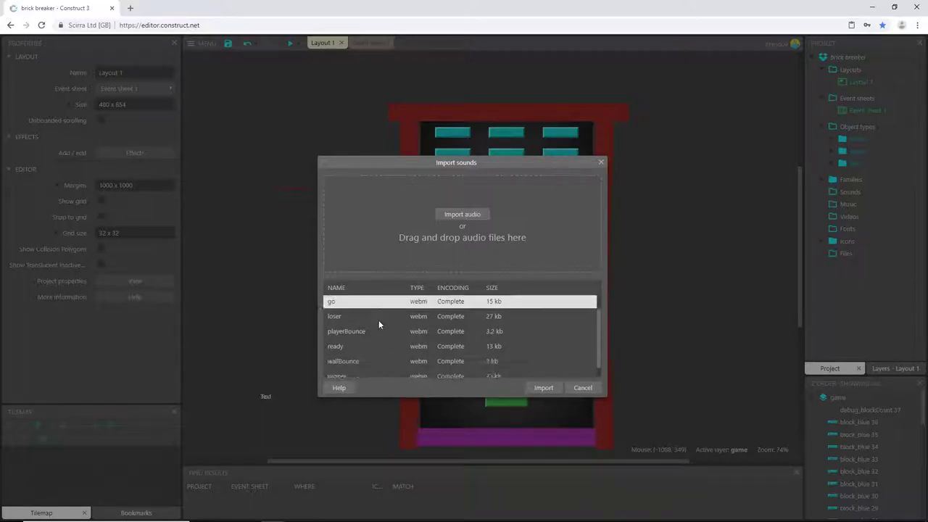
pyautogui.scroll(1, 378, 320)
pyautogui.click(362, 337)
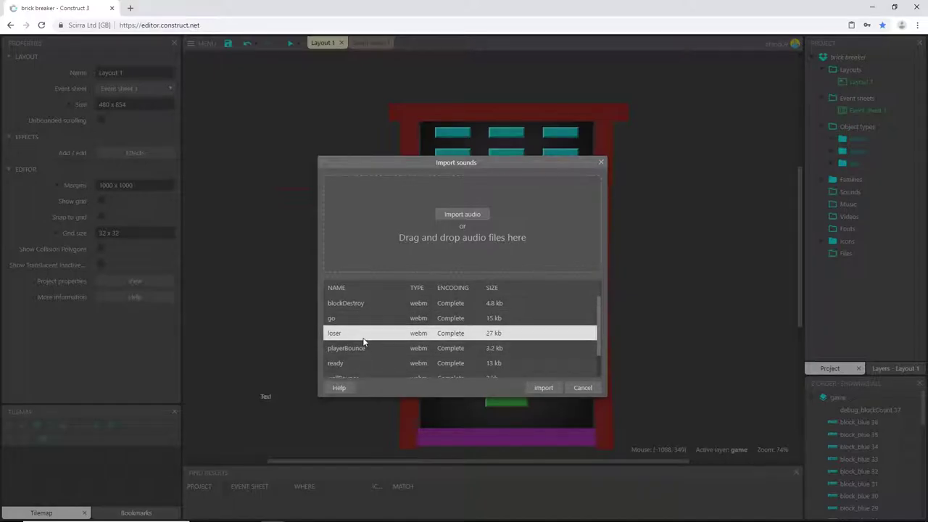
pyautogui.scroll(-2, 364, 338)
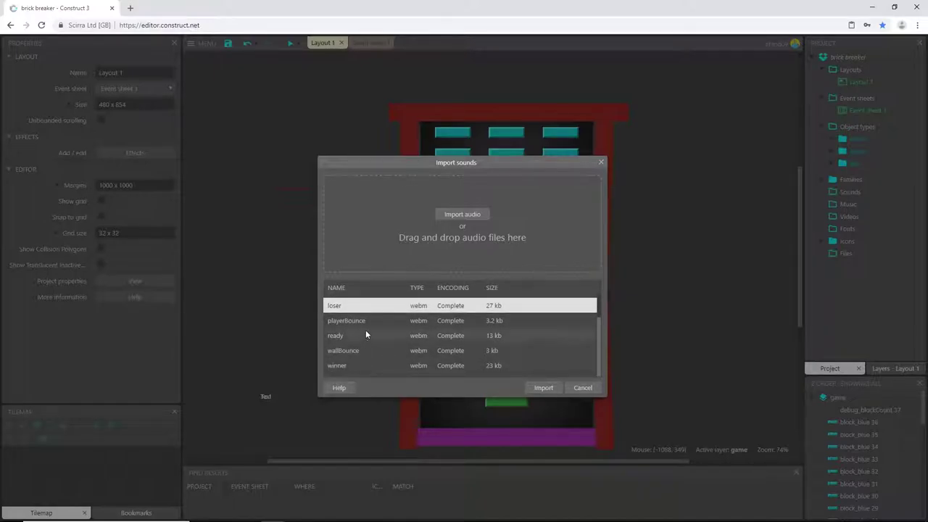
pyautogui.click(367, 325)
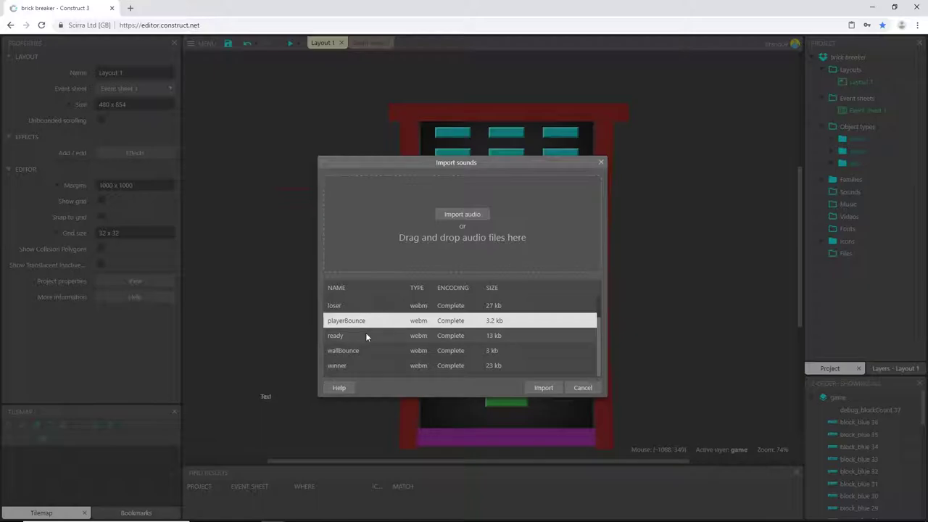
pyautogui.click(348, 341)
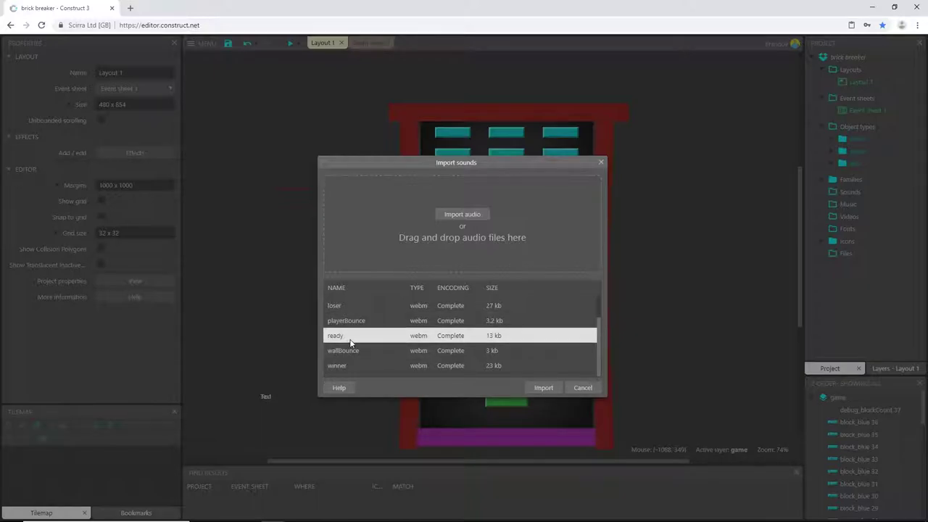
pyautogui.click(359, 350)
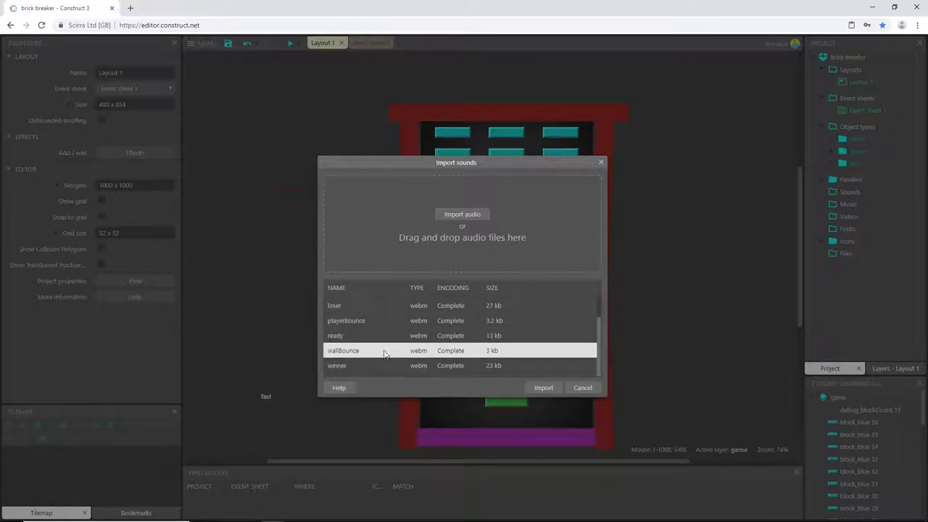
pyautogui.click(375, 366)
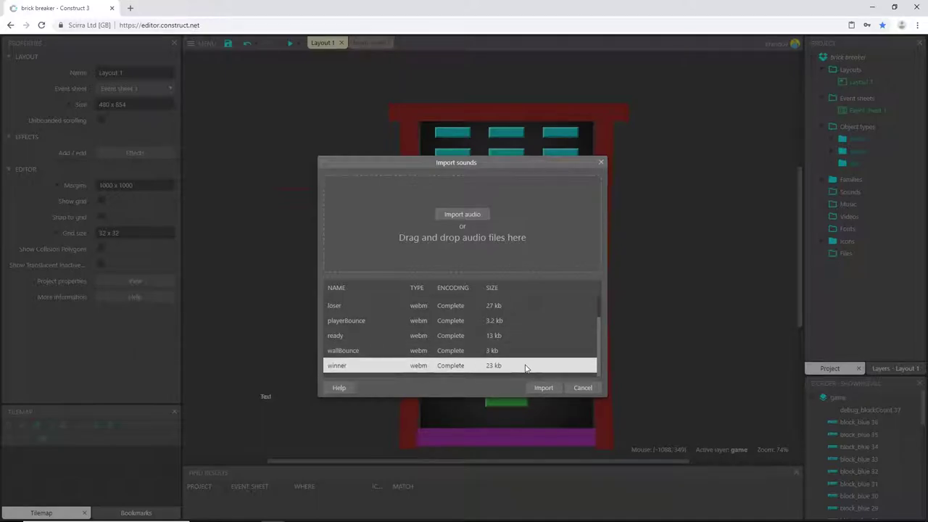
pyautogui.scroll(1, 414, 338)
pyautogui.scroll(2, 414, 319)
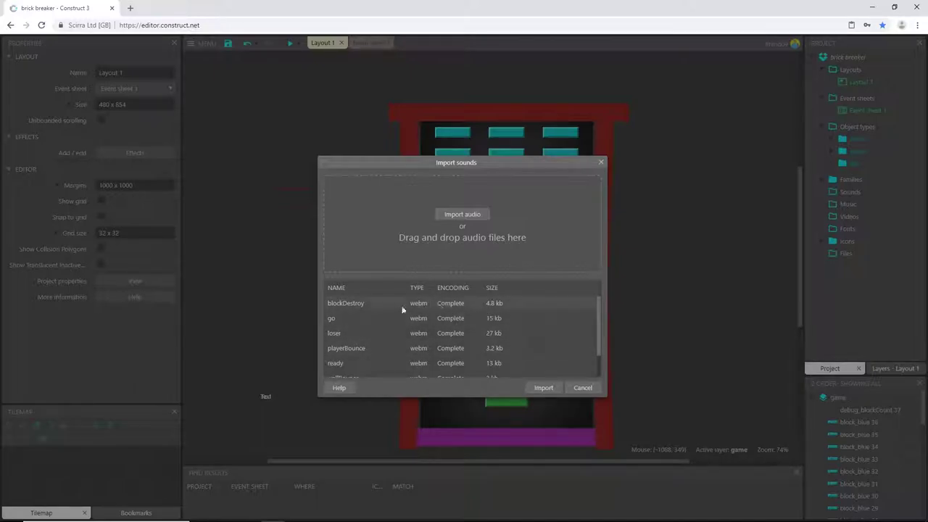
pyautogui.scroll(-1, 432, 310)
pyautogui.scroll(1, 449, 294)
pyautogui.scroll(-1, 470, 342)
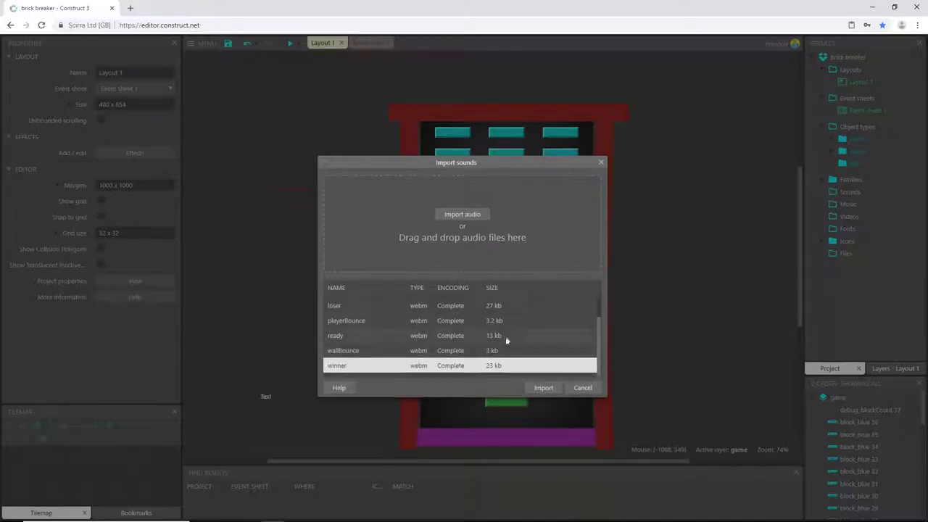
pyautogui.scroll(1, 495, 322)
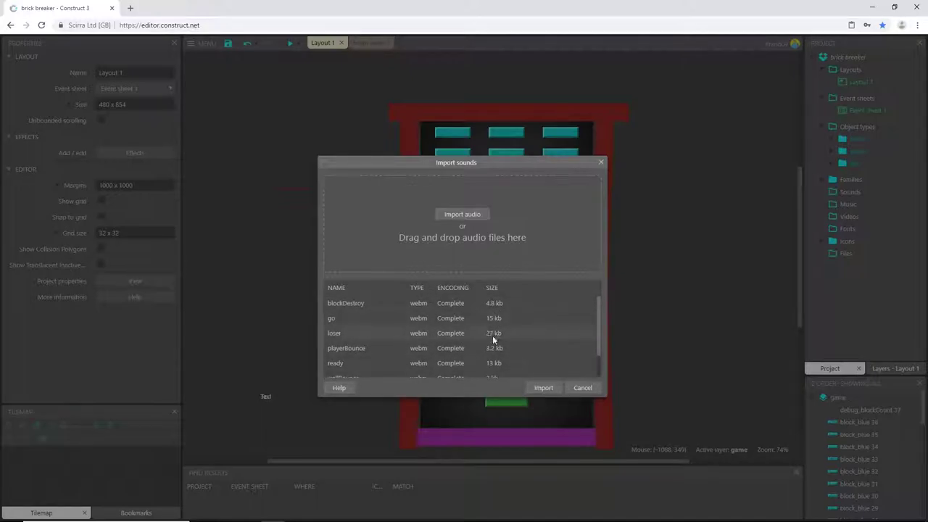
pyautogui.click(543, 388)
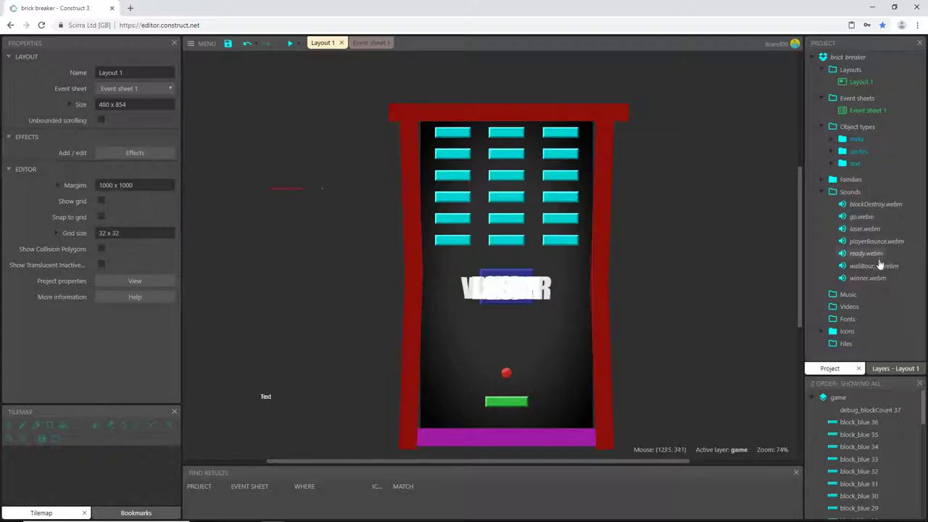
# - Expand Start Game in Event sheet 1, widen the object-name column, and select txt_ready's action
pyautogui.click(370, 42)
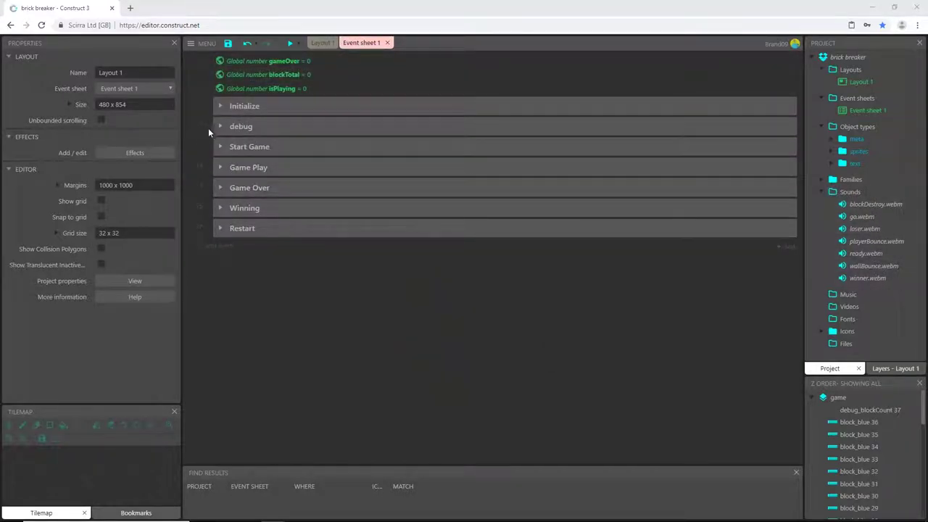
pyautogui.click(220, 147)
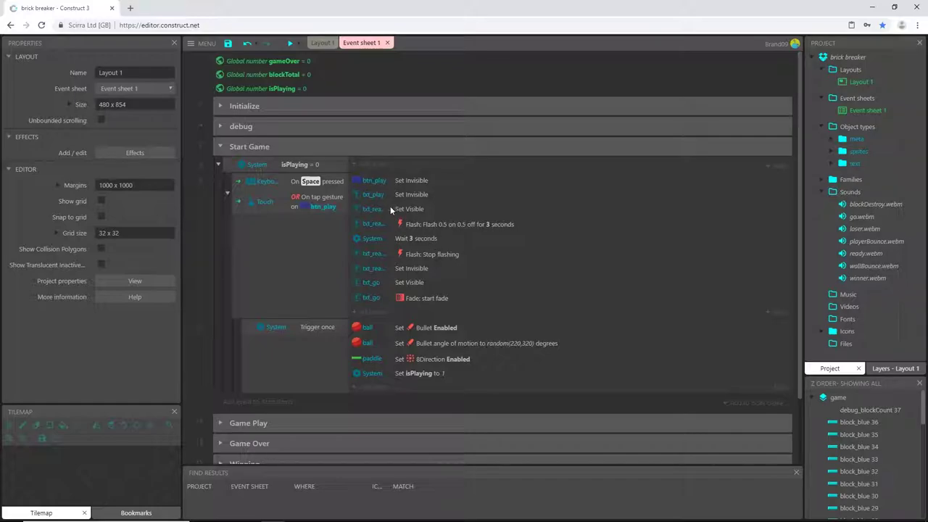
pyautogui.moveTo(389, 208); pyautogui.dragTo(404, 209)
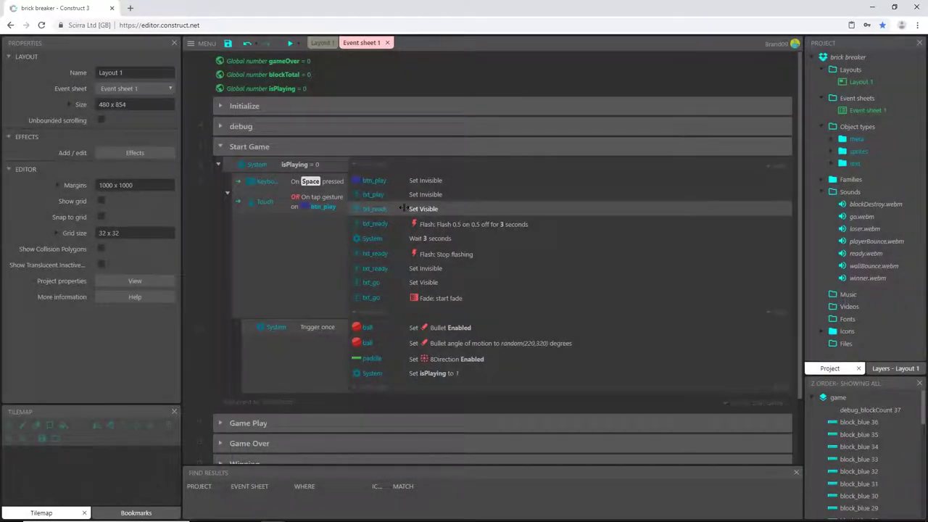
pyautogui.click(374, 210)
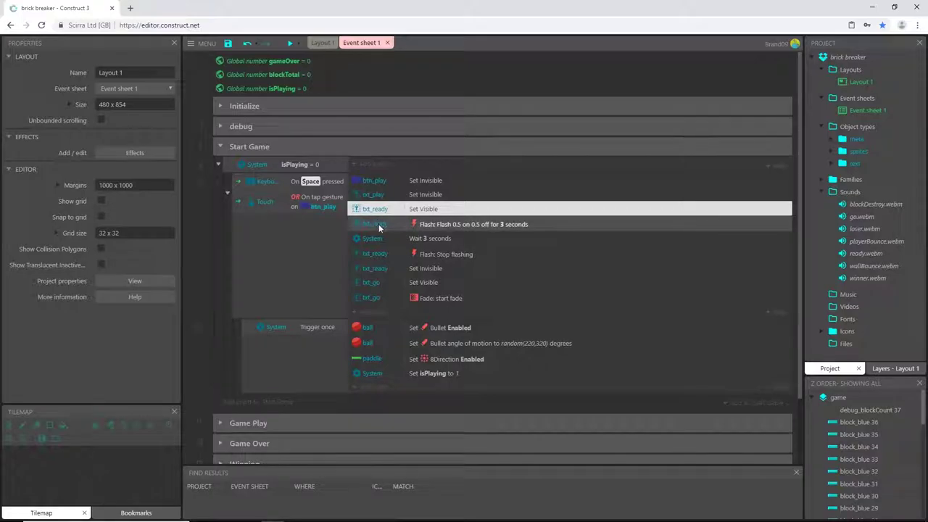
# - Browse the action picker's meta folder, then close it without adding an action
pyautogui.click(373, 311)
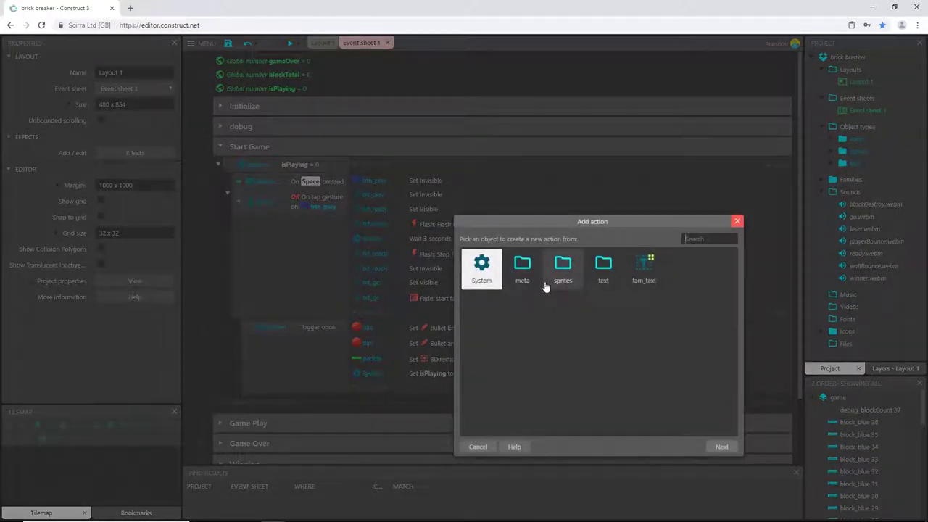
pyautogui.doubleClick(523, 266)
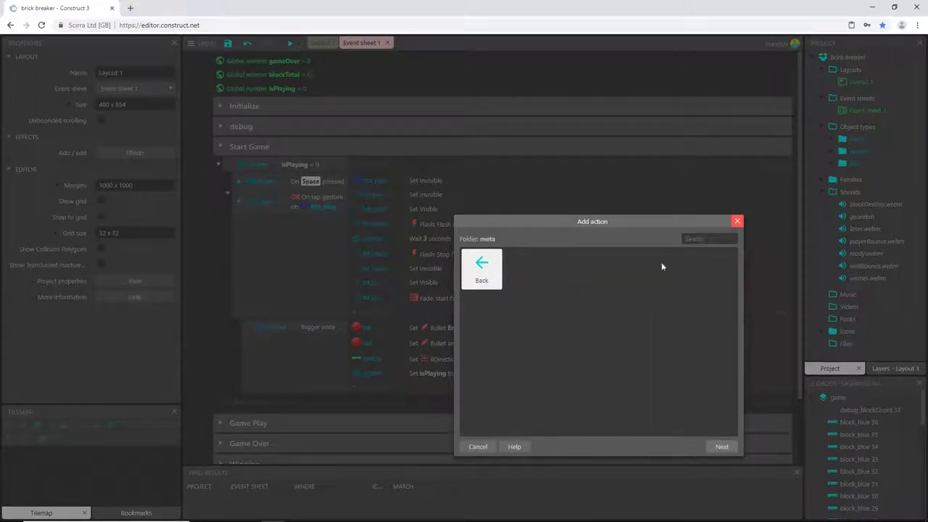
pyautogui.click(737, 221)
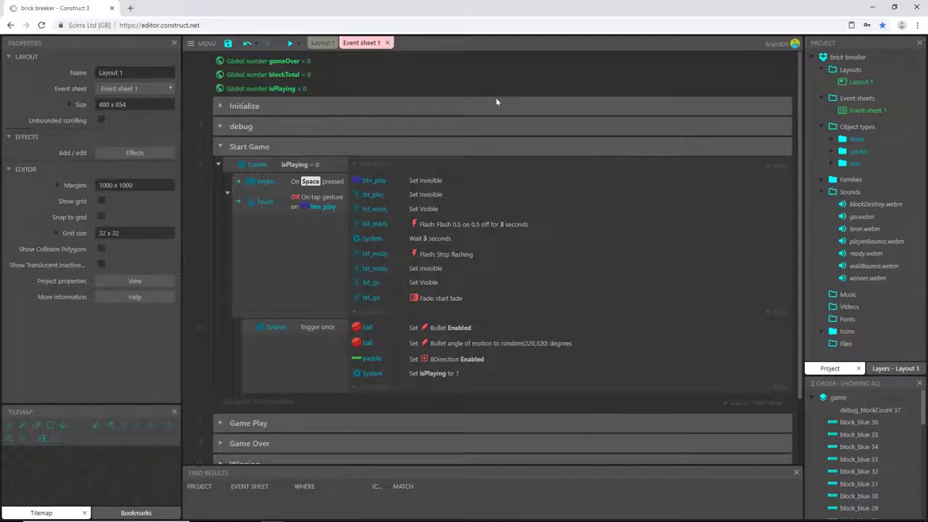
# - Add a new object type from Object types, choosing the Audio plugin
pyautogui.rightClick(858, 129)
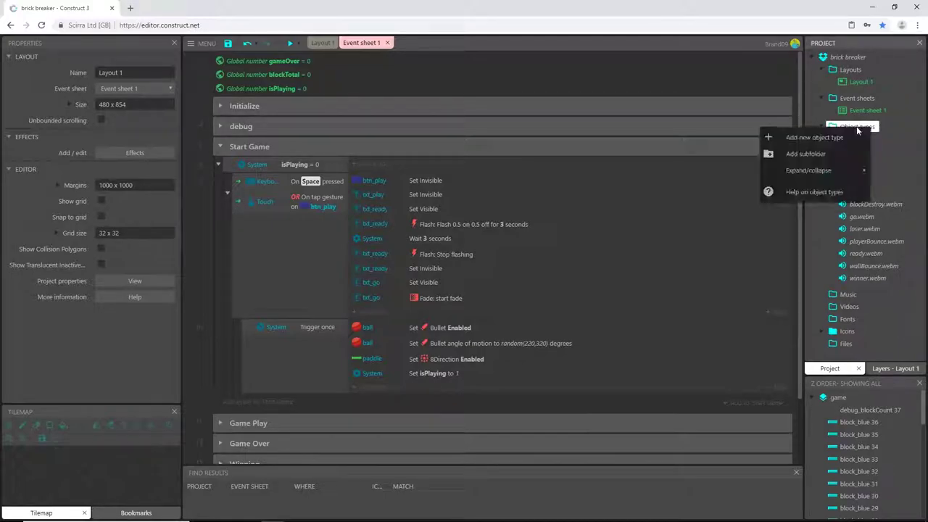
pyautogui.click(818, 142)
pyautogui.scroll(-4, 478, 268)
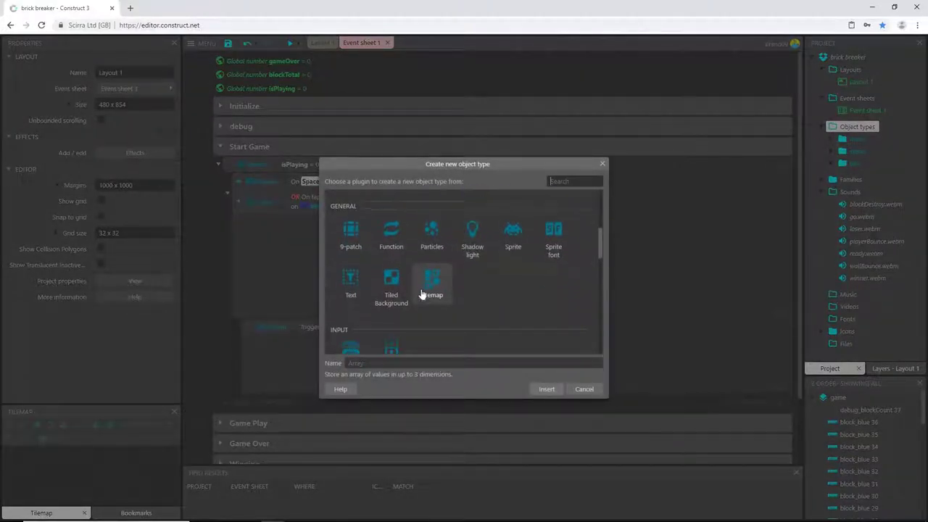
pyautogui.scroll(-3, 420, 290)
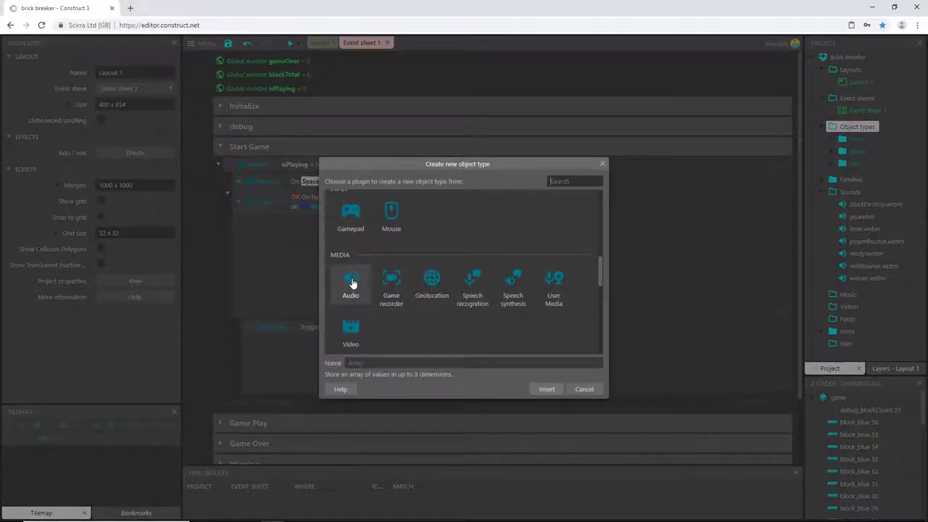
pyautogui.click(351, 283)
# - Insert the Audio object and move it into the meta folder
pyautogui.doubleClick(349, 282)
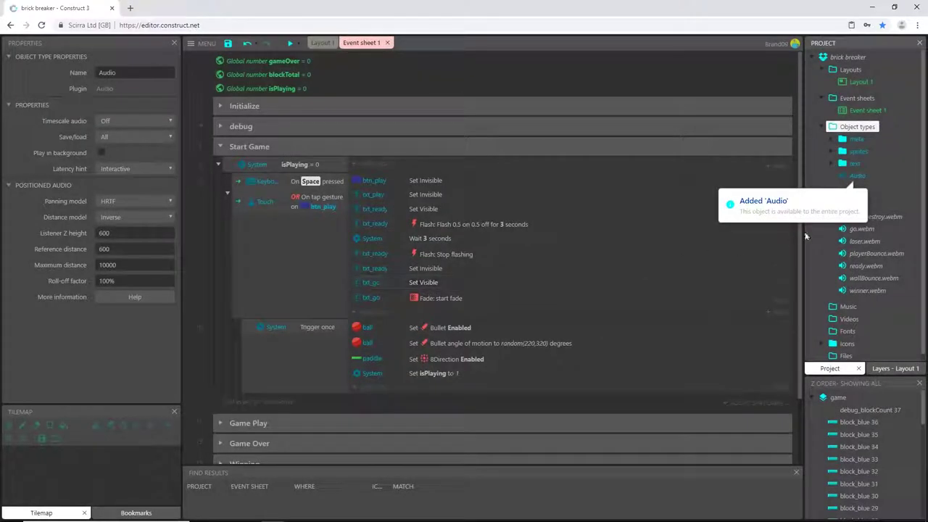
pyautogui.moveTo(855, 175); pyautogui.dragTo(859, 145)
pyautogui.click(385, 312)
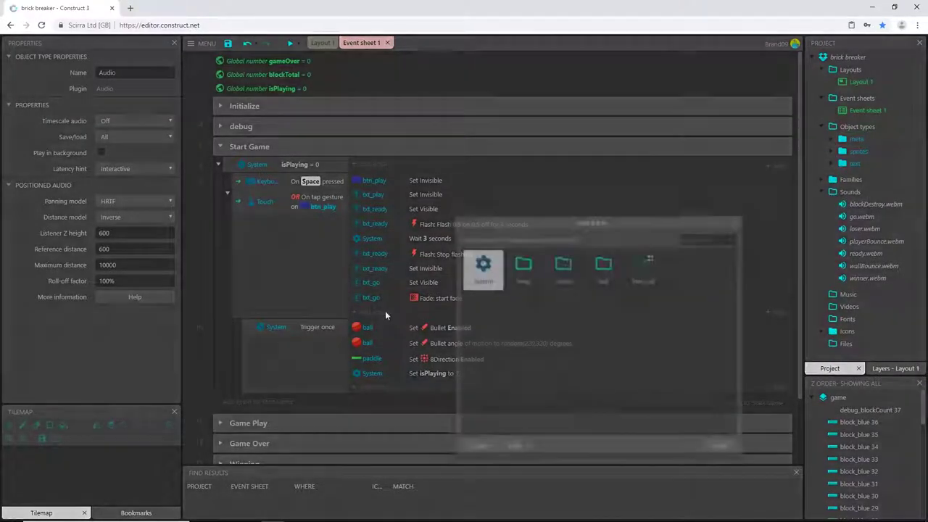
# - Add an Audio Play 'ready' action and drag it below txt_play Set Invisible
pyautogui.doubleClick(523, 265)
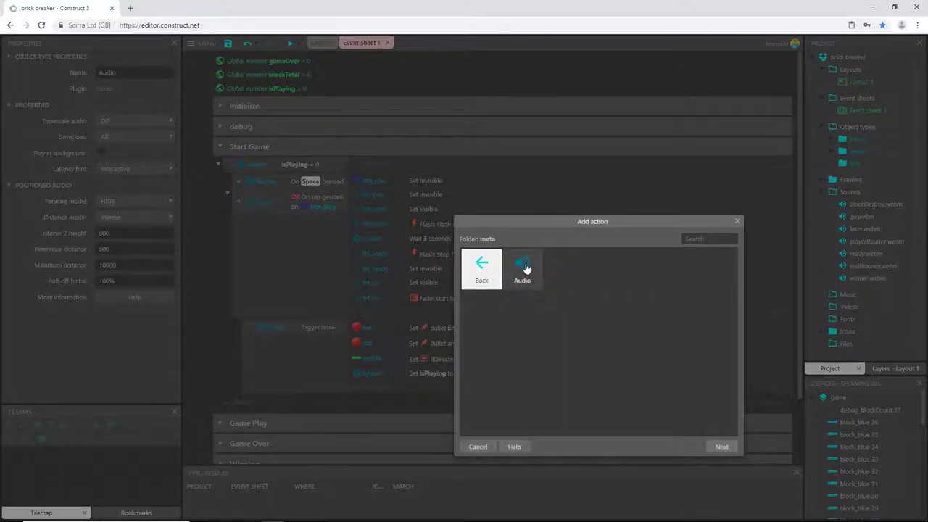
pyautogui.doubleClick(526, 267)
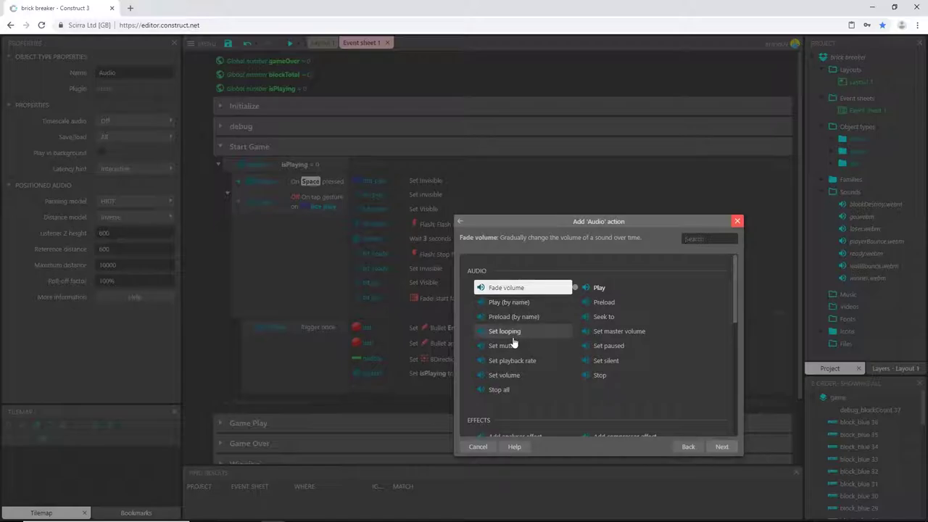
pyautogui.doubleClick(595, 287)
pyautogui.click(450, 247)
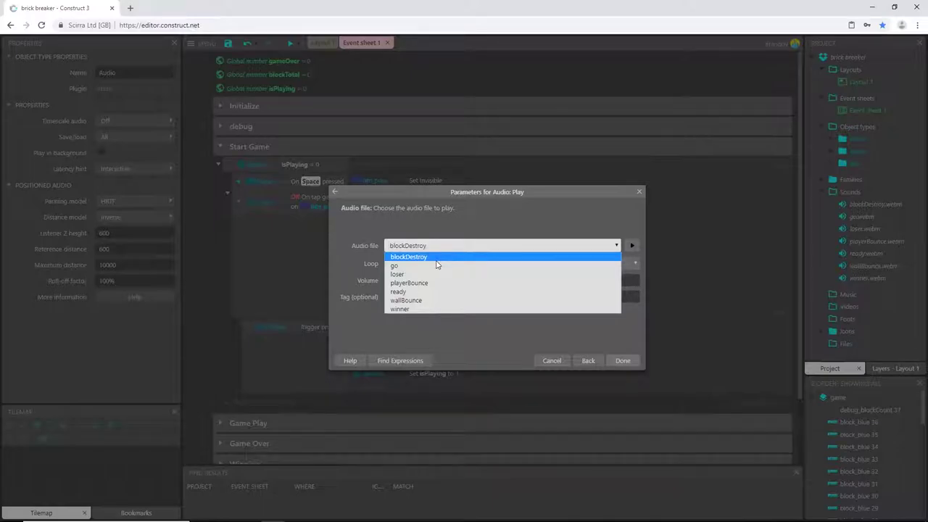
pyautogui.click(416, 292)
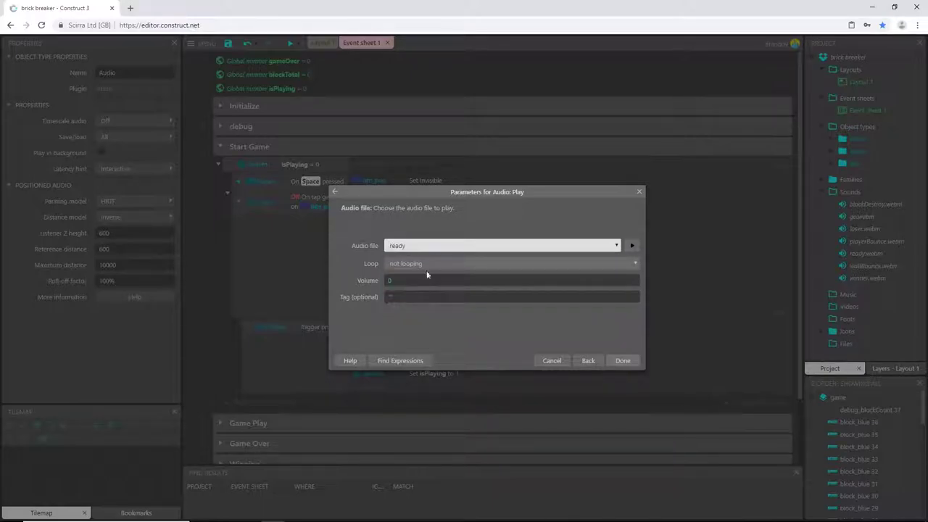
pyautogui.click(624, 361)
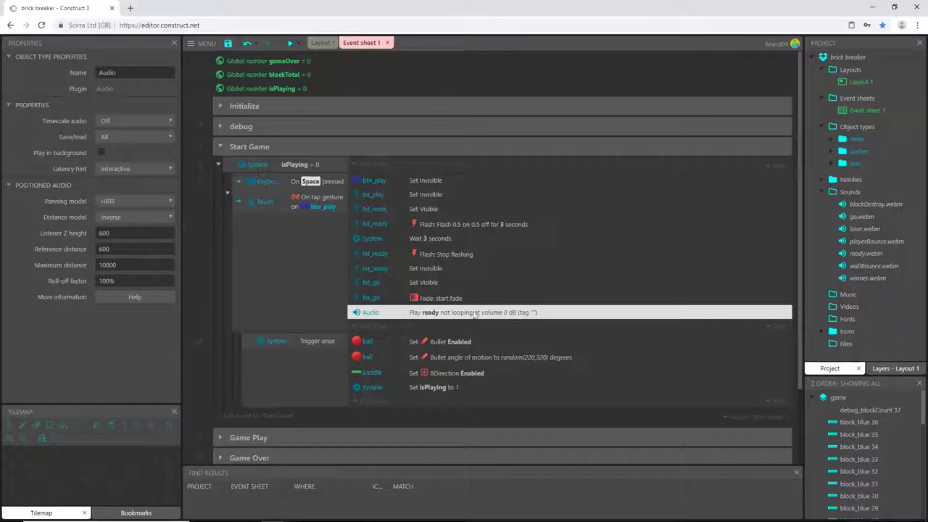
pyautogui.moveTo(440, 319); pyautogui.dragTo(426, 211)
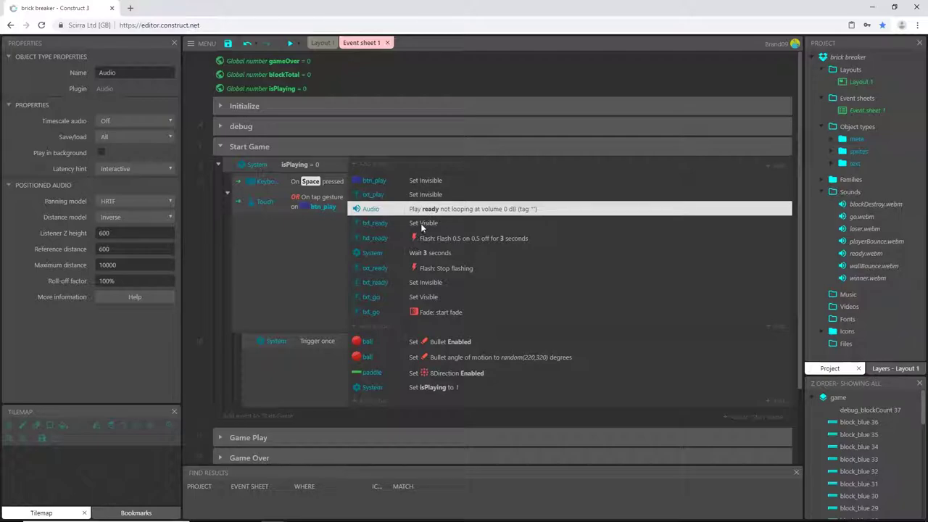
pyautogui.click(422, 226)
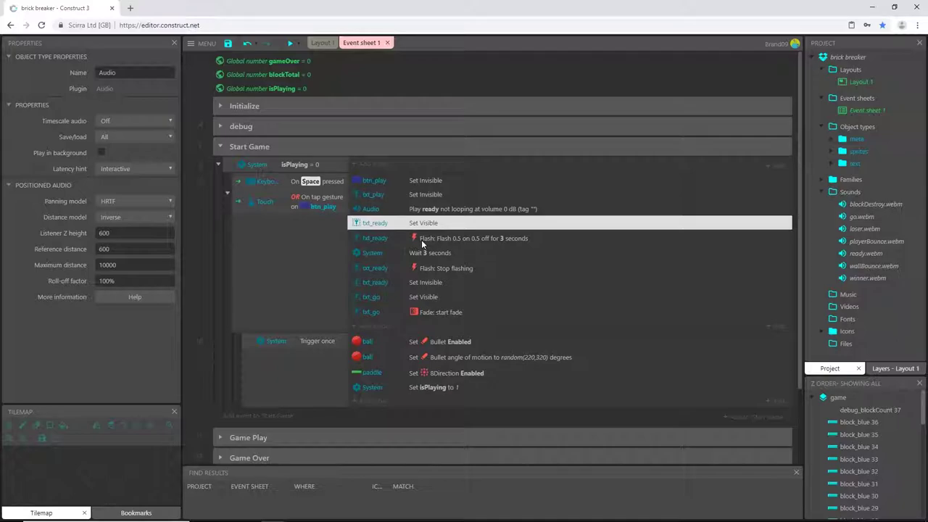
# - Add an Audio Play 'go' action and move it just above txt_go Set Visible
pyautogui.click(375, 298)
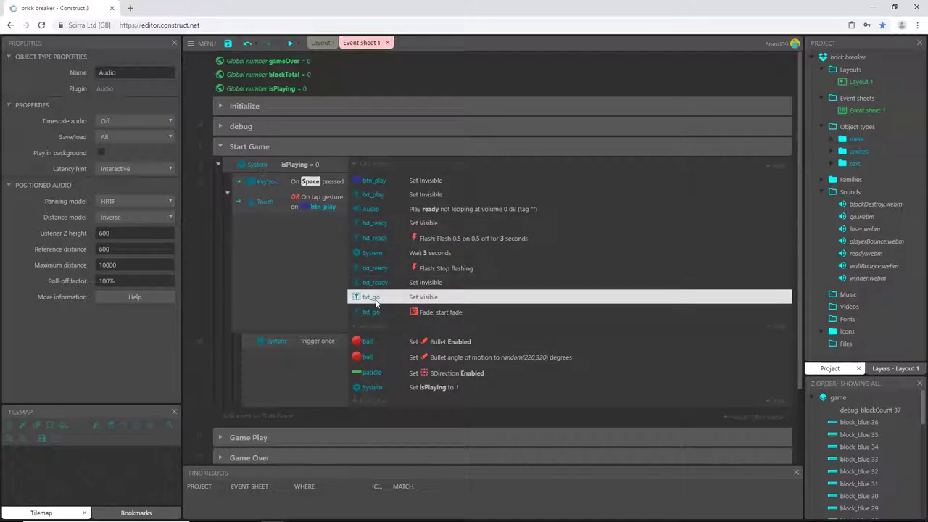
pyautogui.click(374, 325)
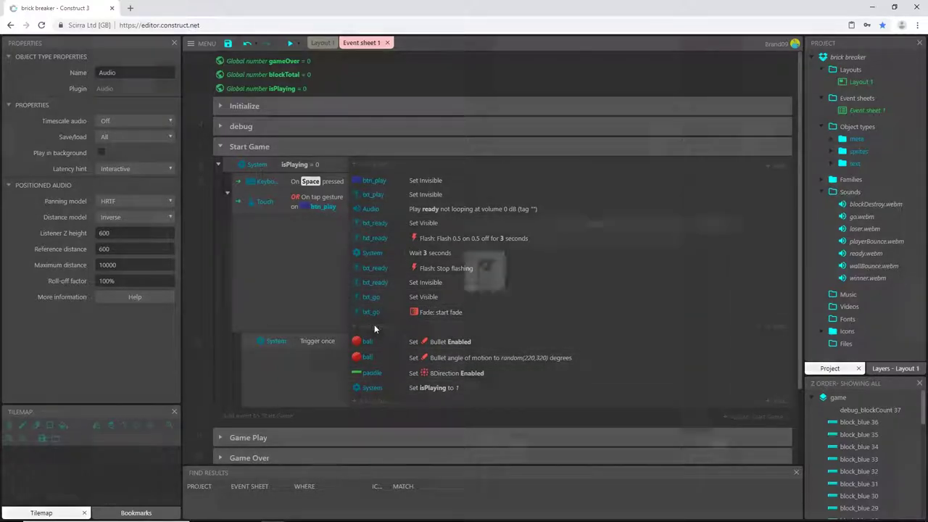
pyautogui.doubleClick(523, 267)
pyautogui.doubleClick(528, 266)
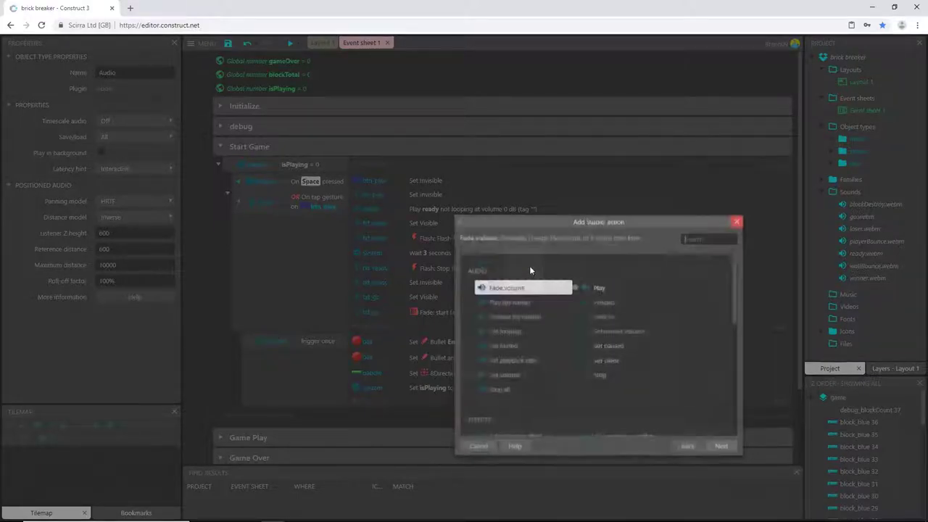
pyautogui.doubleClick(596, 289)
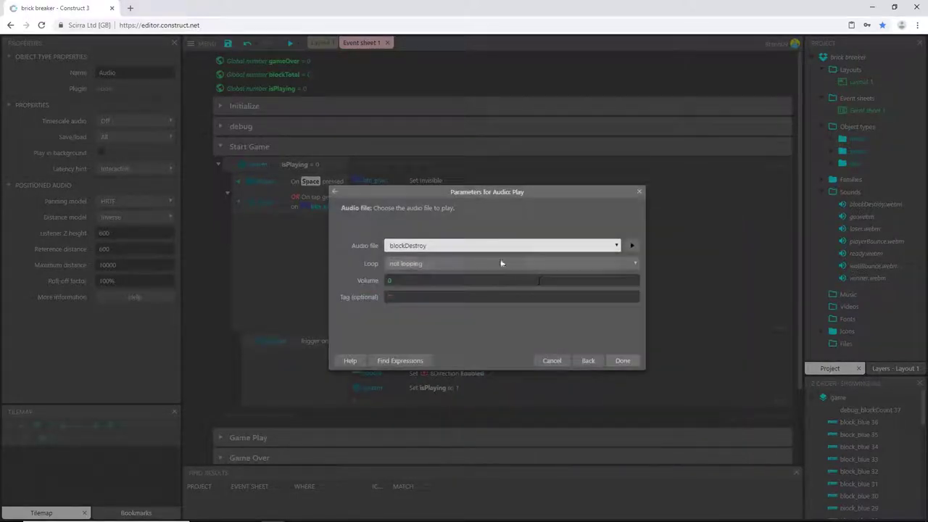
pyautogui.click(466, 246)
pyautogui.click(400, 268)
pyautogui.click(622, 360)
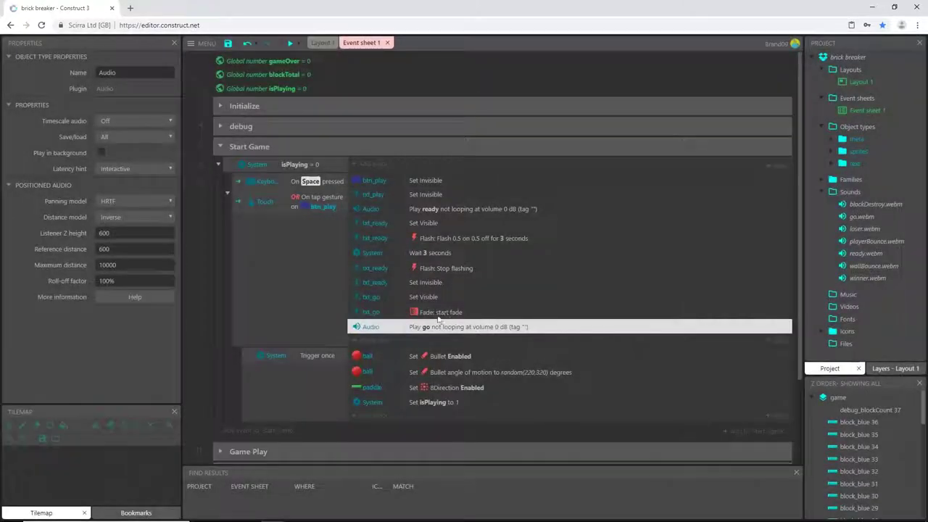
pyautogui.moveTo(432, 328); pyautogui.dragTo(435, 303)
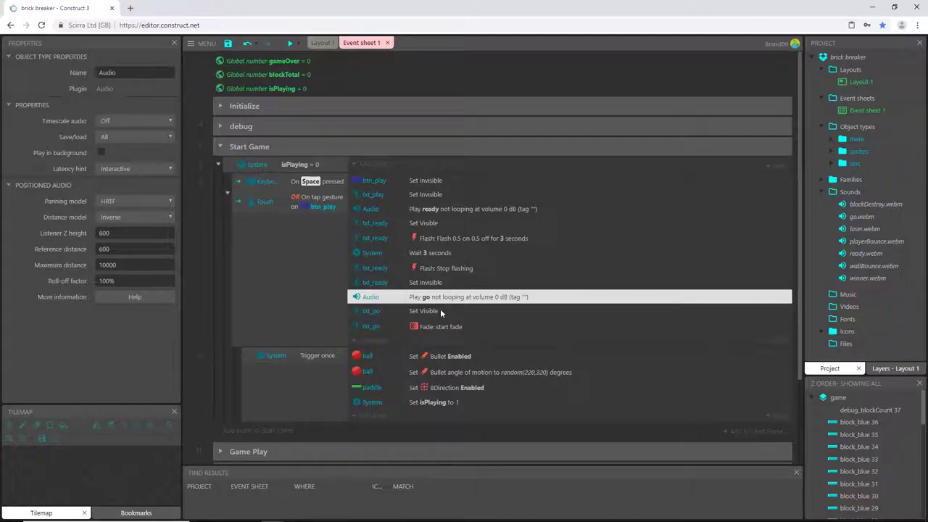
# - Preview the brick breaker game and press Space to start playing
pyautogui.click(289, 44)
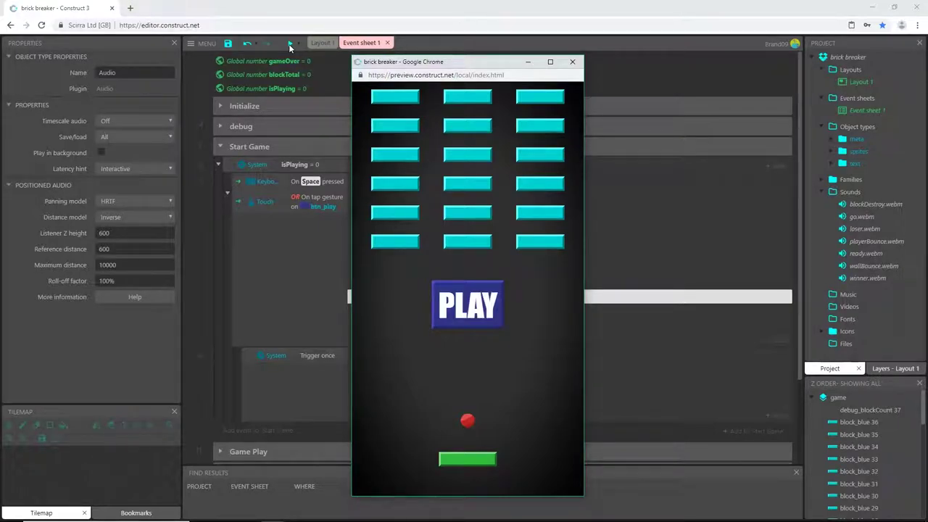
pyautogui.press('space')
pyautogui.press('space')
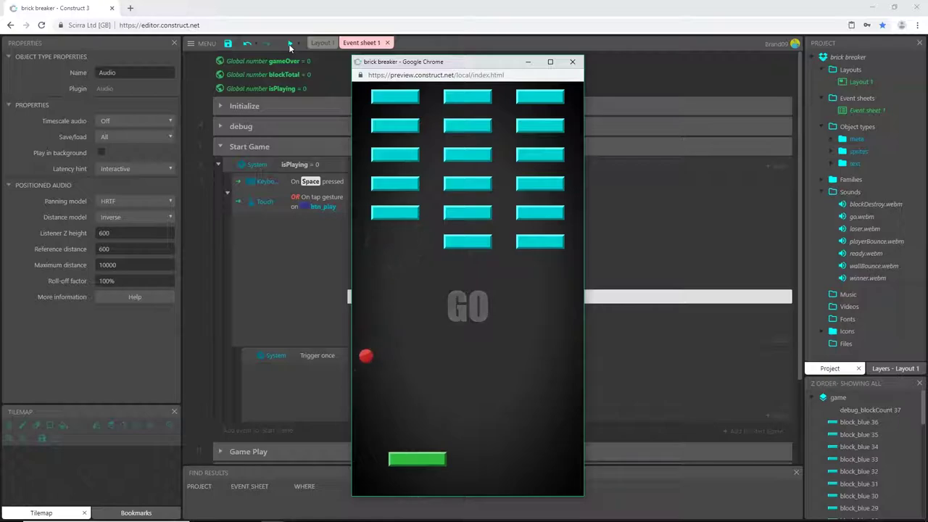
# - Close the game preview, collapse Start Game, and expand the Game Play group
pyautogui.click(573, 61)
pyautogui.click(223, 148)
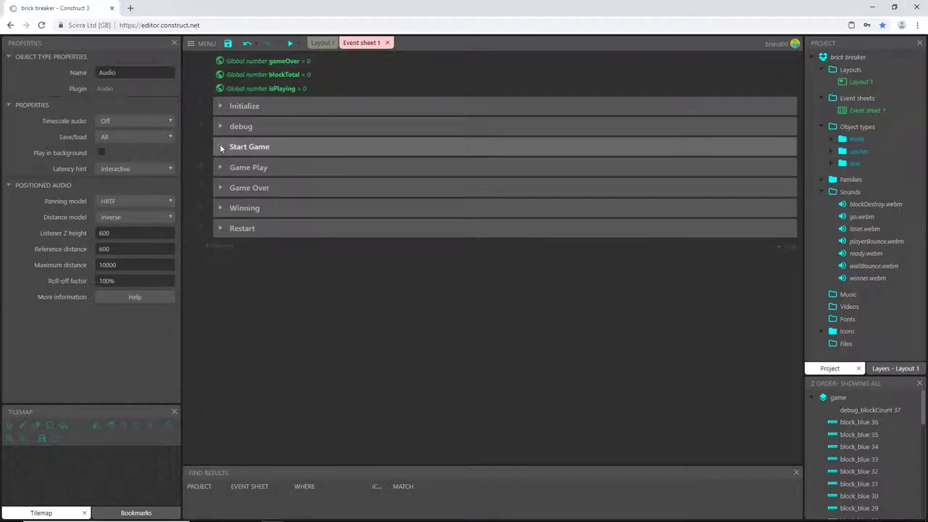
pyautogui.click(221, 168)
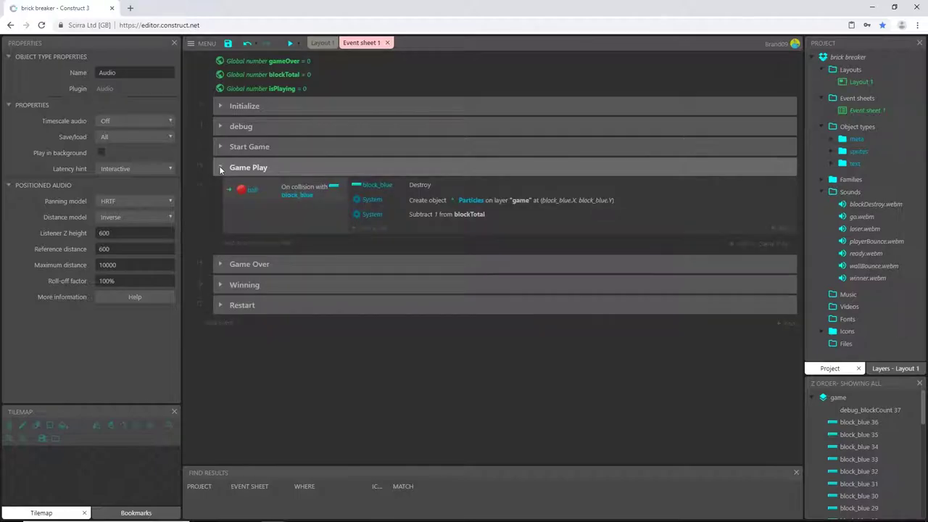
# - Add an Audio Play blockDestroy action to the block collision event, moved to the top
pyautogui.click(373, 229)
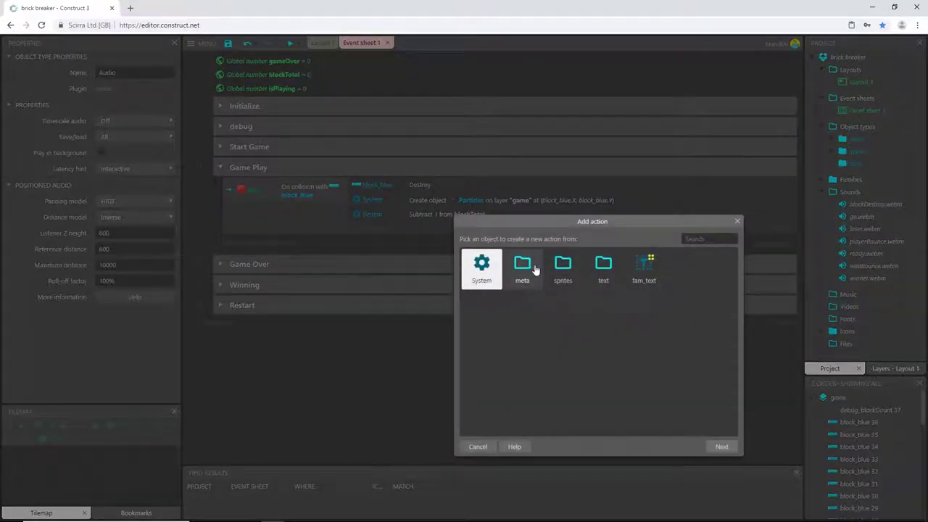
pyautogui.doubleClick(522, 267)
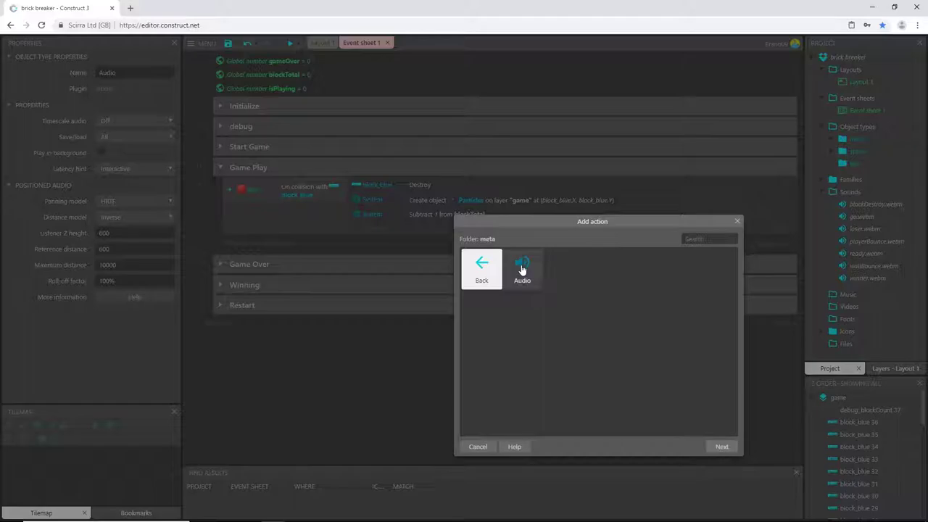
pyautogui.doubleClick(522, 268)
pyautogui.doubleClick(597, 288)
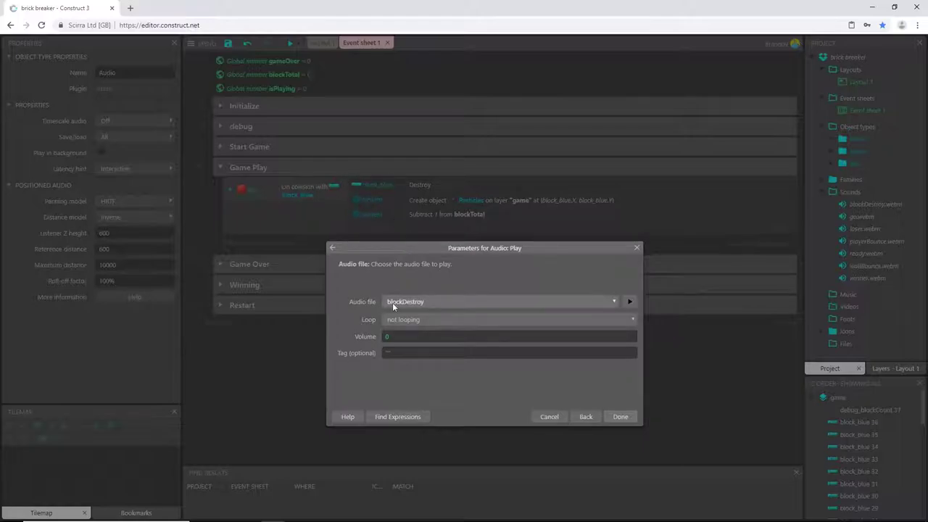
pyautogui.click(620, 417)
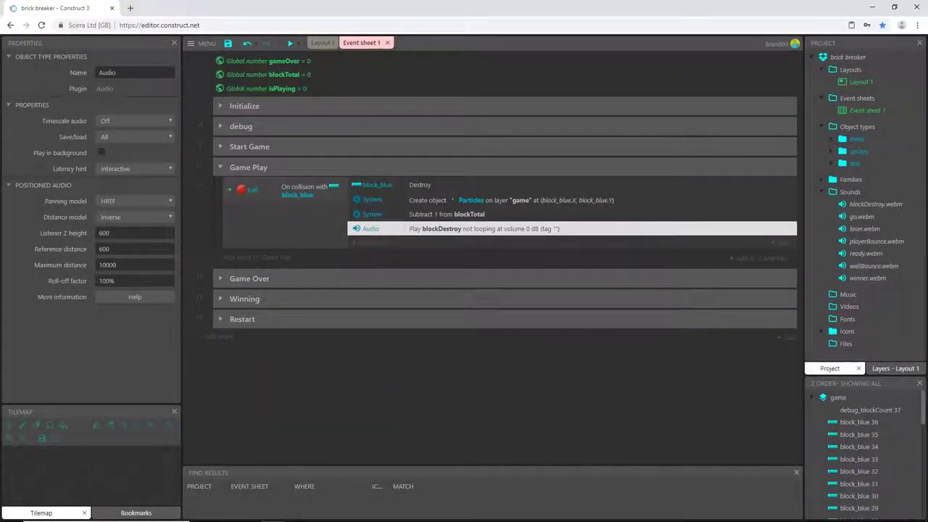
pyautogui.moveTo(387, 228); pyautogui.dragTo(451, 187)
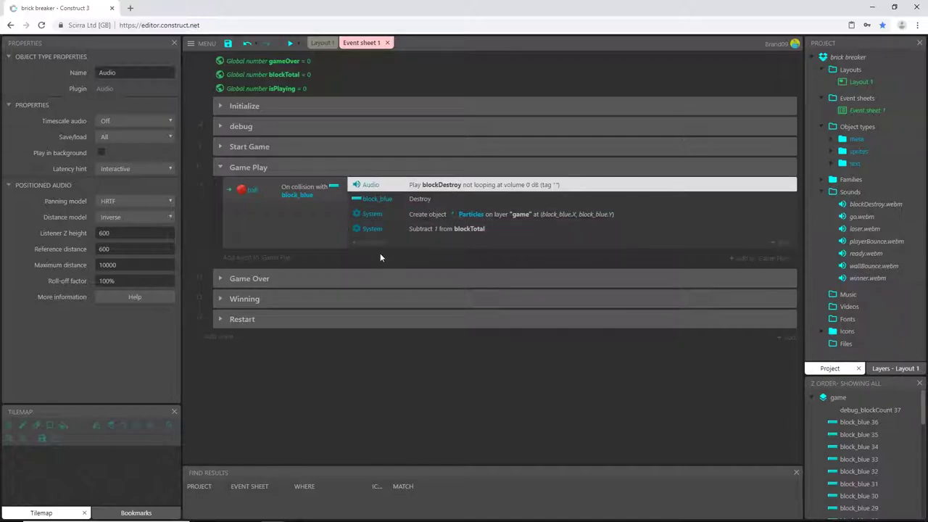
# - Add a ball On collision with wall event to the Game Play group
pyautogui.click(269, 259)
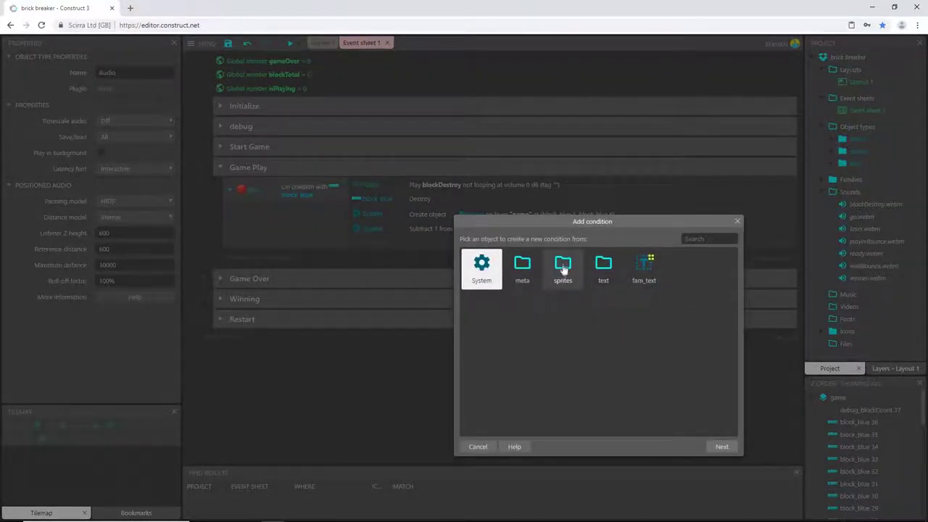
pyautogui.doubleClick(563, 266)
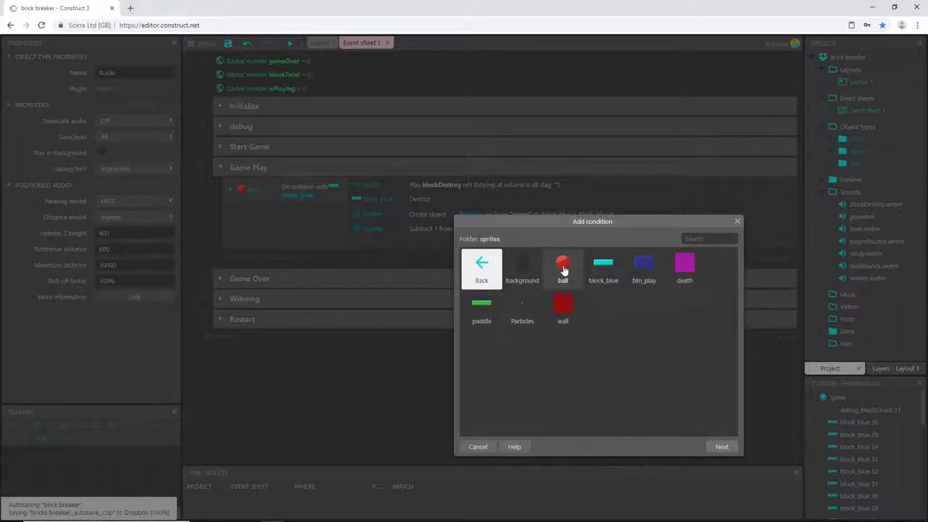
pyautogui.doubleClick(563, 267)
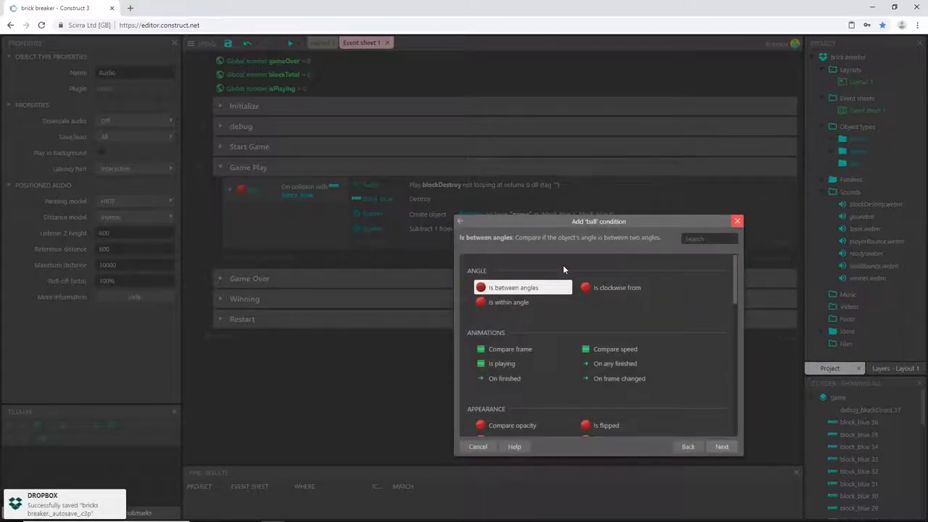
pyautogui.write('on col')
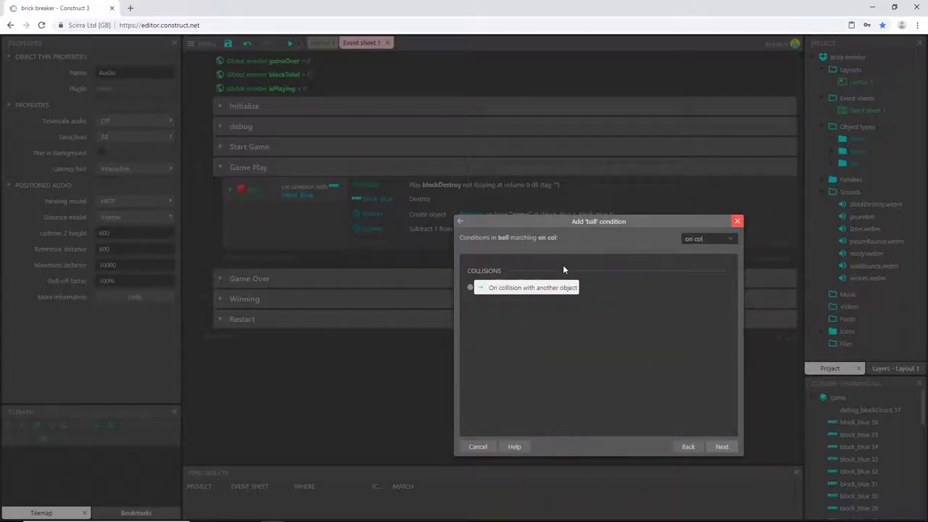
pyautogui.press('Return')
pyautogui.click(445, 305)
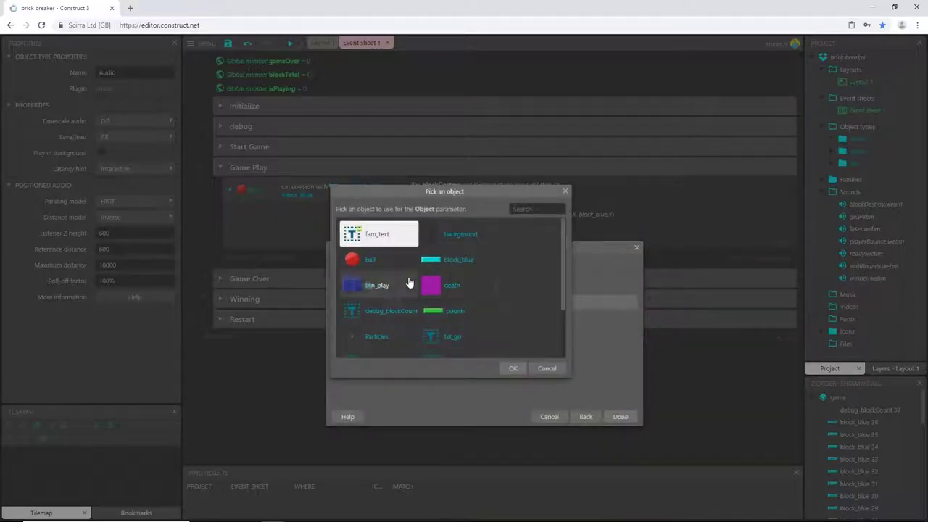
pyautogui.scroll(-3, 411, 297)
pyautogui.doubleClick(378, 340)
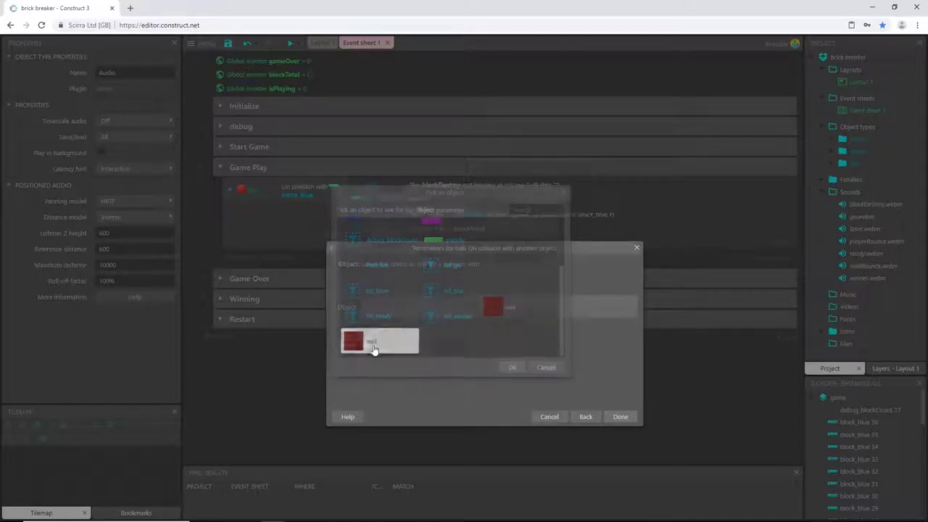
pyautogui.click(621, 416)
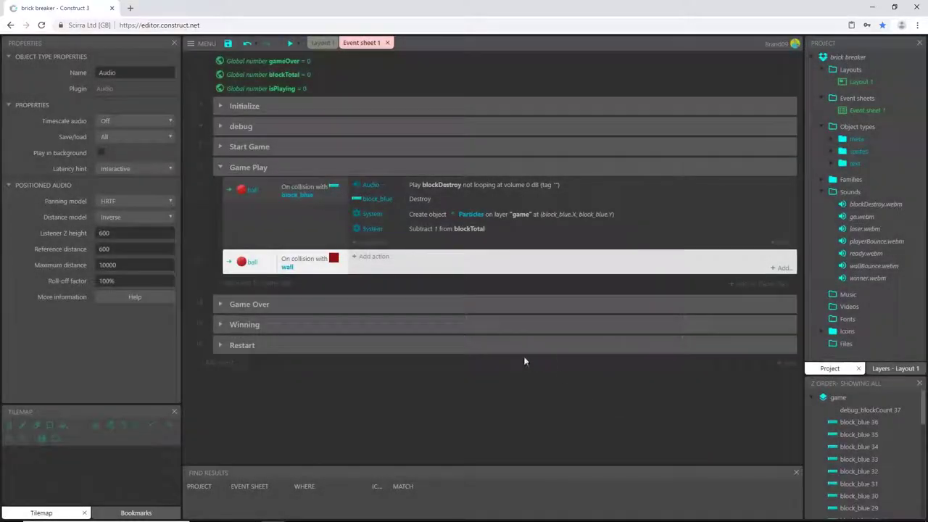
# - Add a second Game Play event for the ball colliding with paddle
pyautogui.click(283, 284)
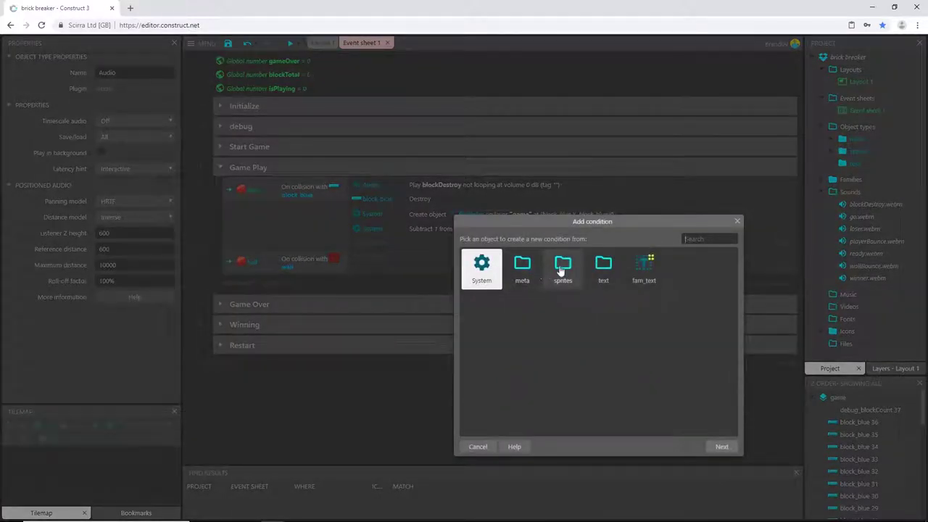
pyautogui.doubleClick(561, 267)
pyautogui.doubleClick(562, 267)
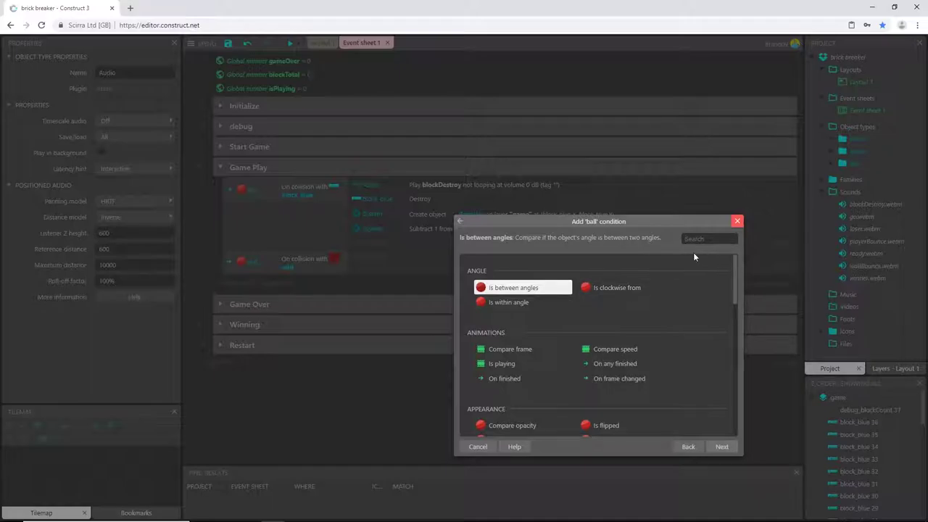
pyautogui.write('on')
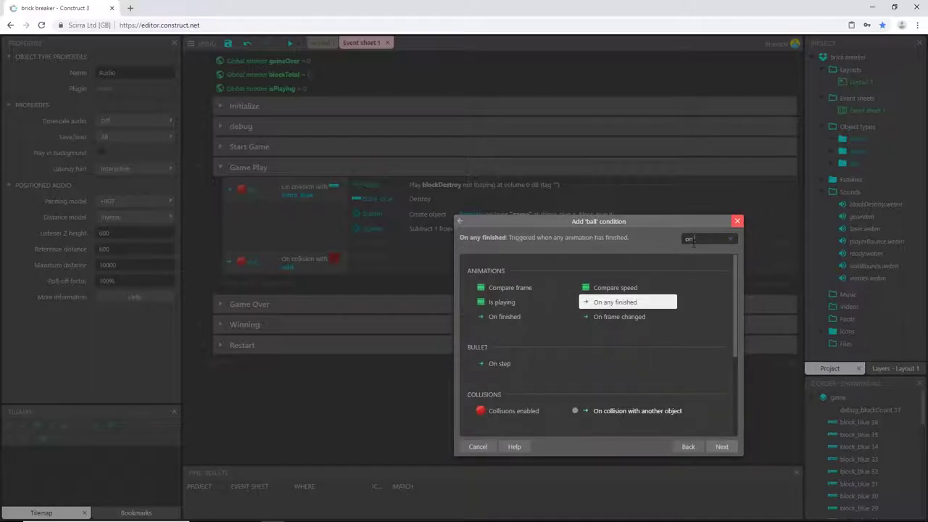
pyautogui.write(' c')
pyautogui.doubleClick(533, 288)
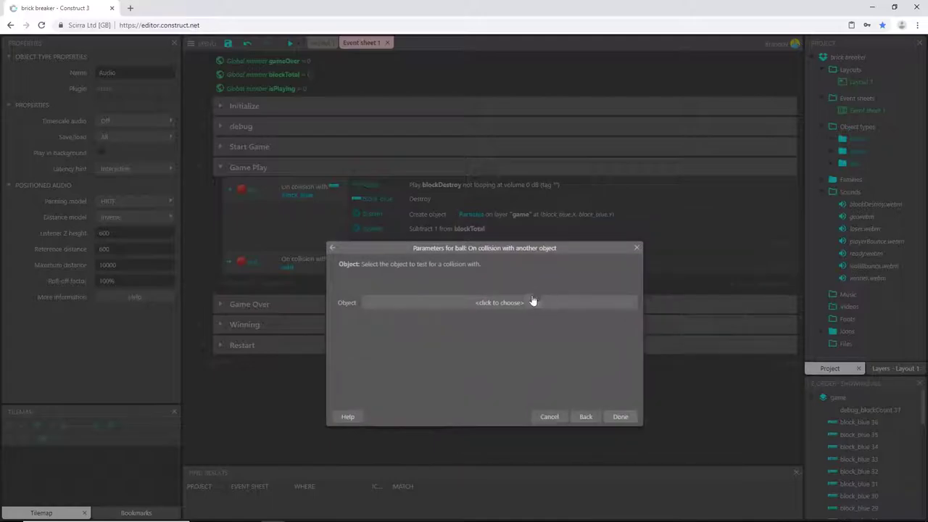
pyautogui.click(530, 300)
pyautogui.click(460, 316)
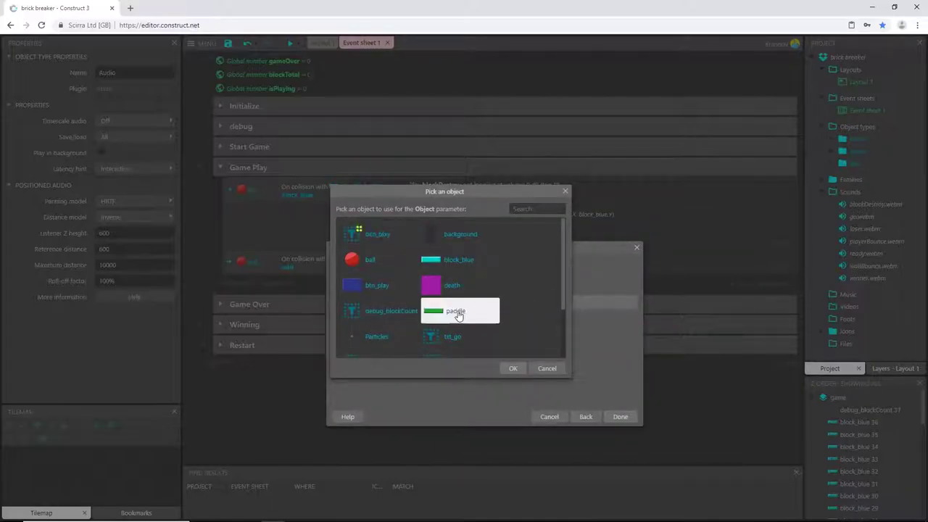
pyautogui.click(513, 369)
pyautogui.click(620, 416)
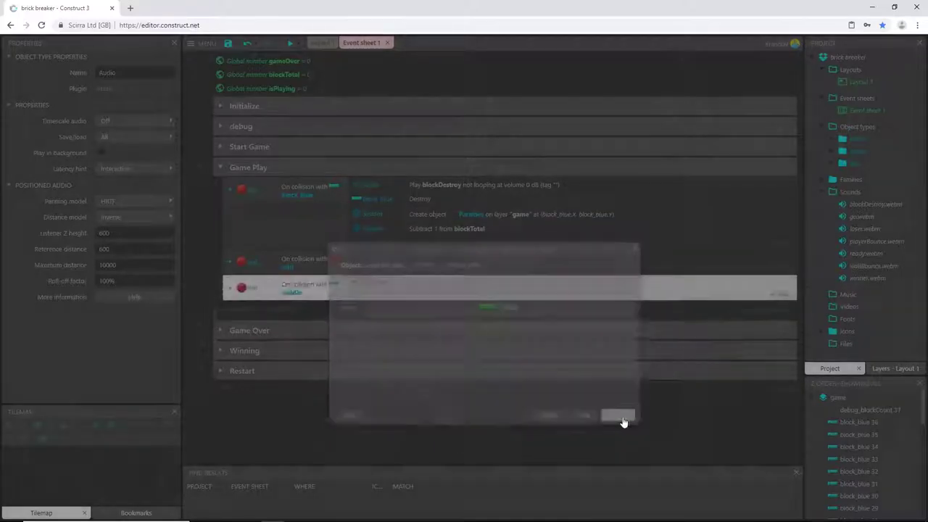
# - Make the wall collision event play the wallBounce sound
pyautogui.click(371, 257)
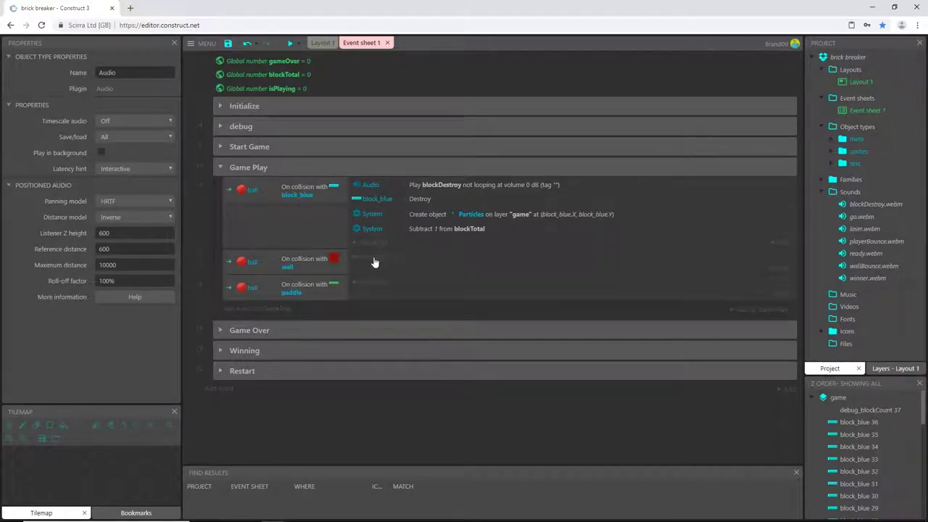
pyautogui.doubleClick(525, 269)
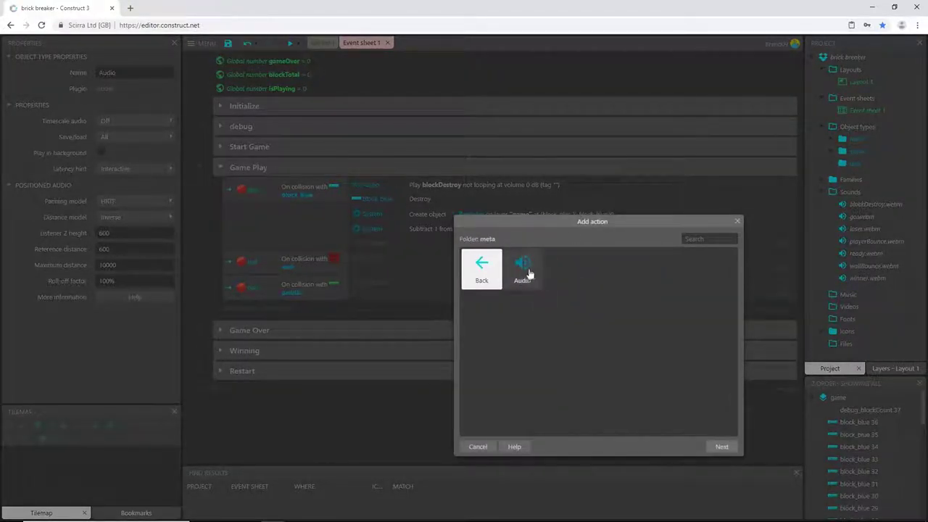
pyautogui.doubleClick(524, 268)
pyautogui.doubleClick(602, 288)
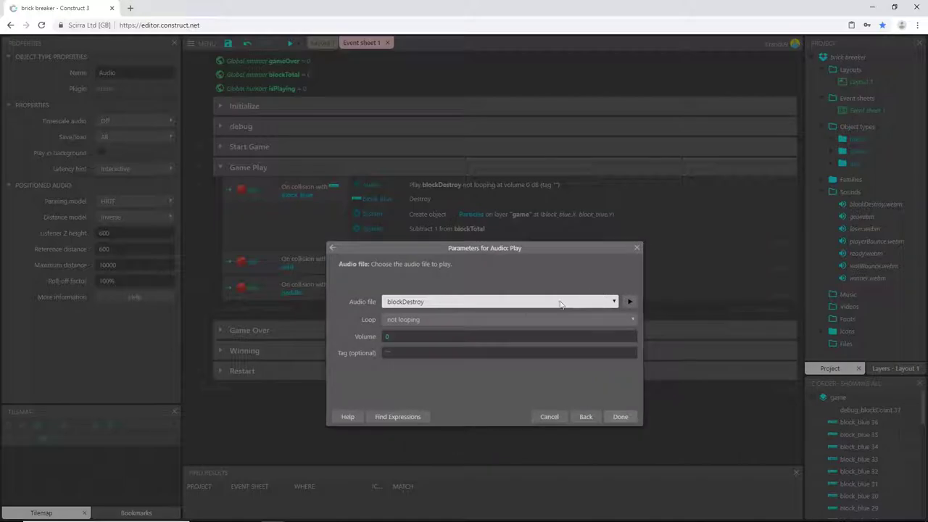
pyautogui.click(482, 303)
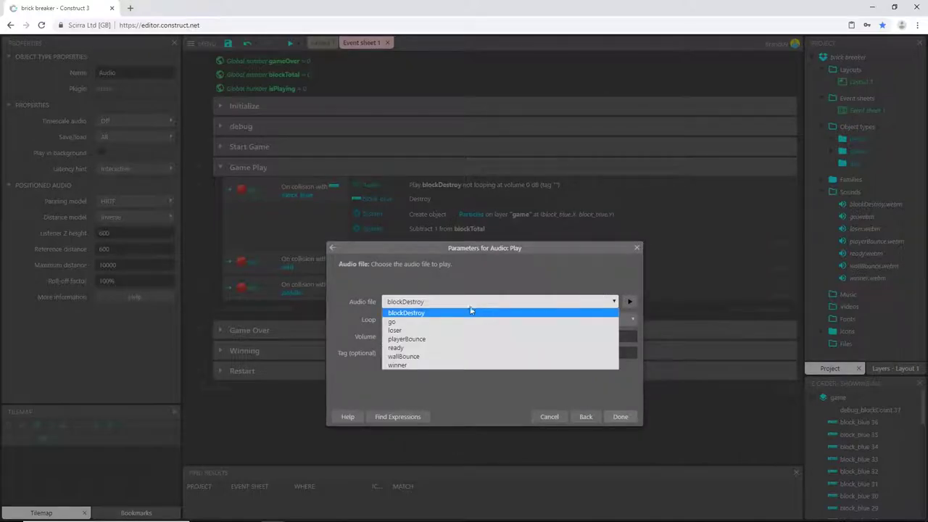
pyautogui.click(419, 358)
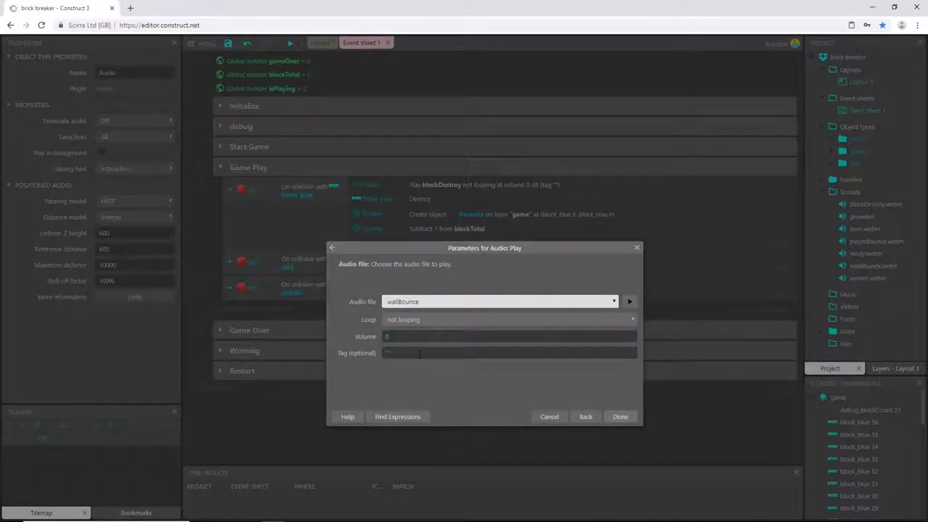
pyautogui.click(621, 417)
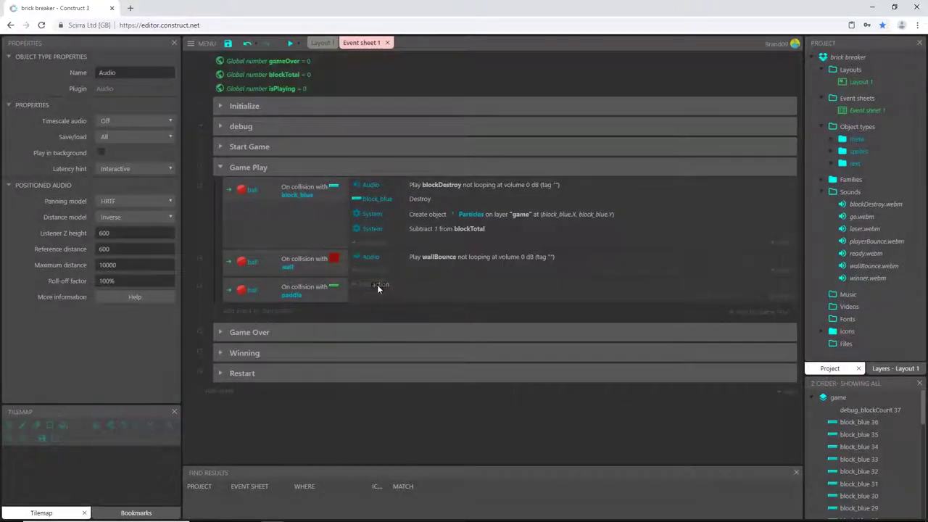
# - Make the paddle collision event play the playerBounce sound
pyautogui.click(375, 284)
pyautogui.click(522, 276)
pyautogui.doubleClick(521, 279)
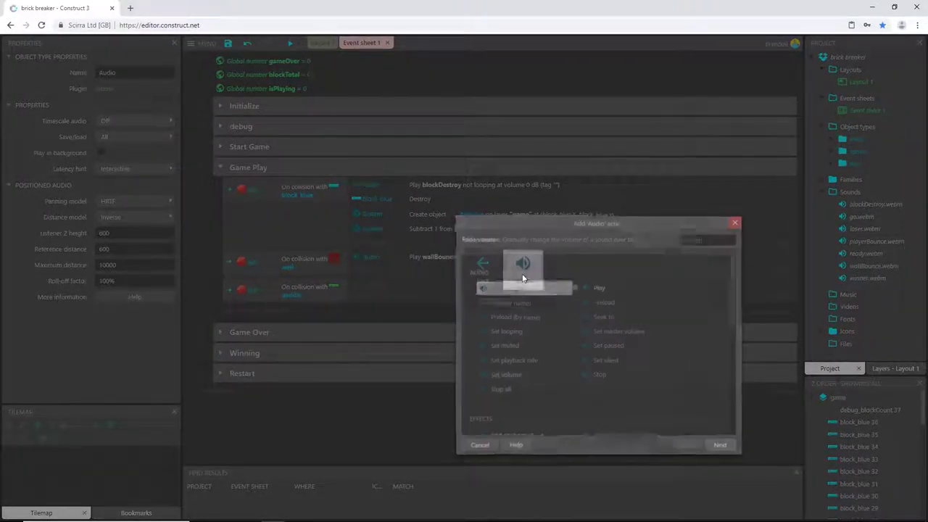
pyautogui.click(607, 290)
pyautogui.doubleClick(607, 290)
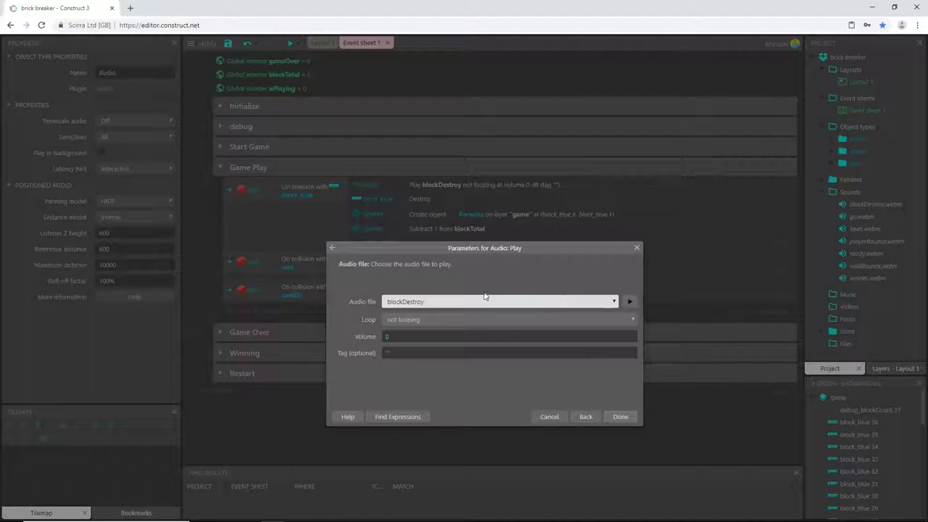
pyautogui.click(435, 303)
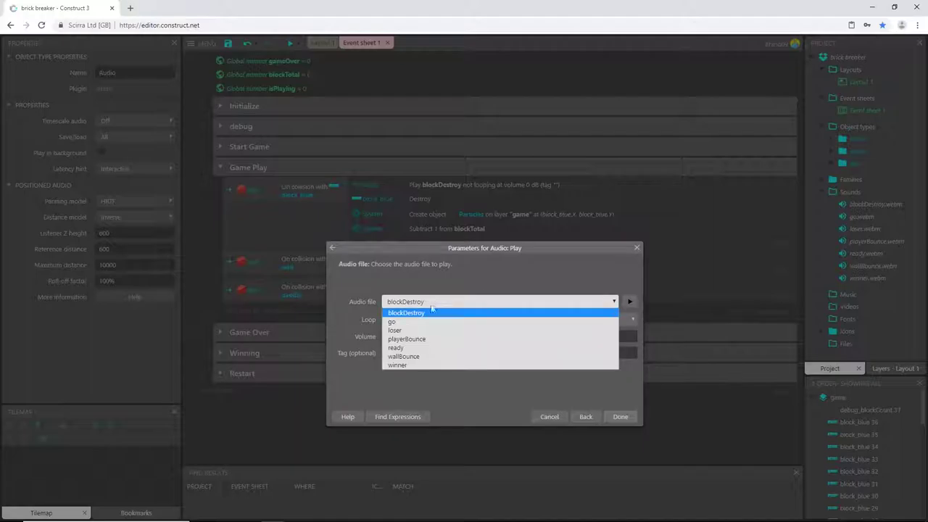
pyautogui.click(410, 339)
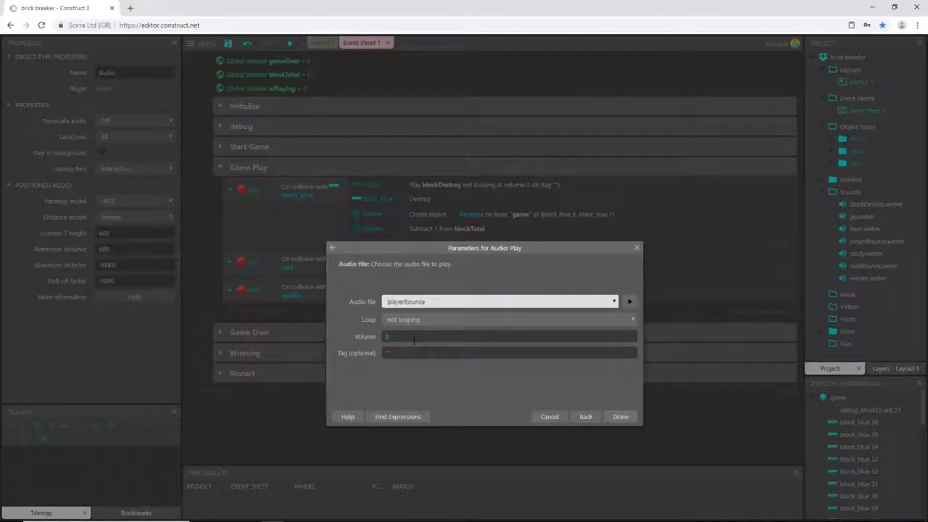
pyautogui.click(621, 418)
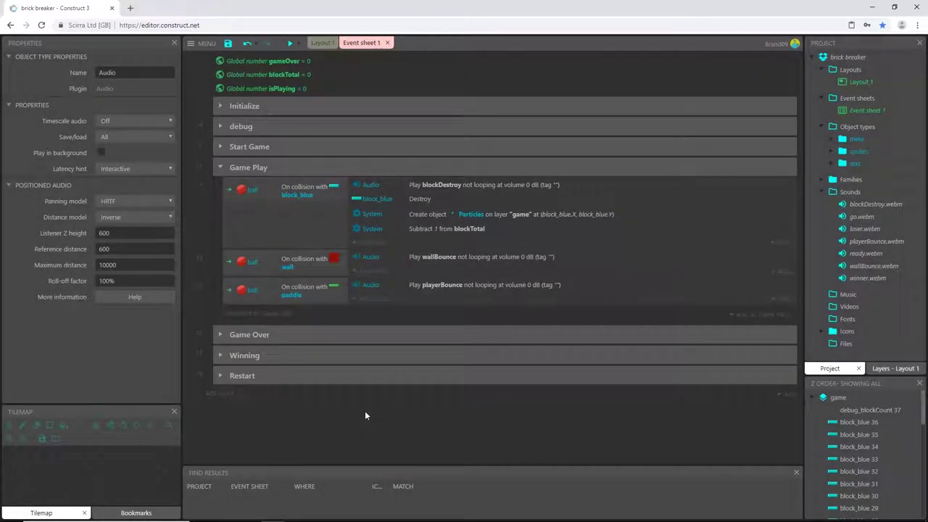
# - In the Winning group, play the winner sound right after txt_winner's Set Visible action
pyautogui.click(220, 167)
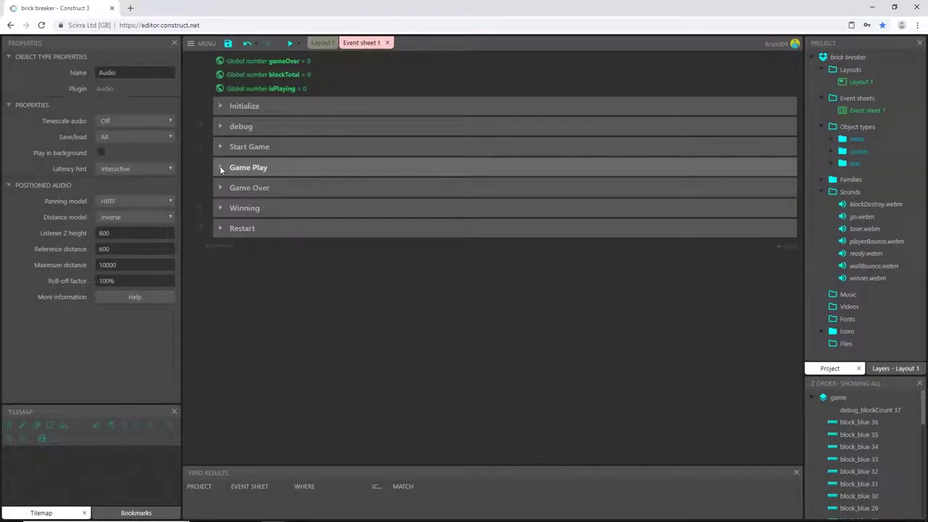
pyautogui.click(219, 209)
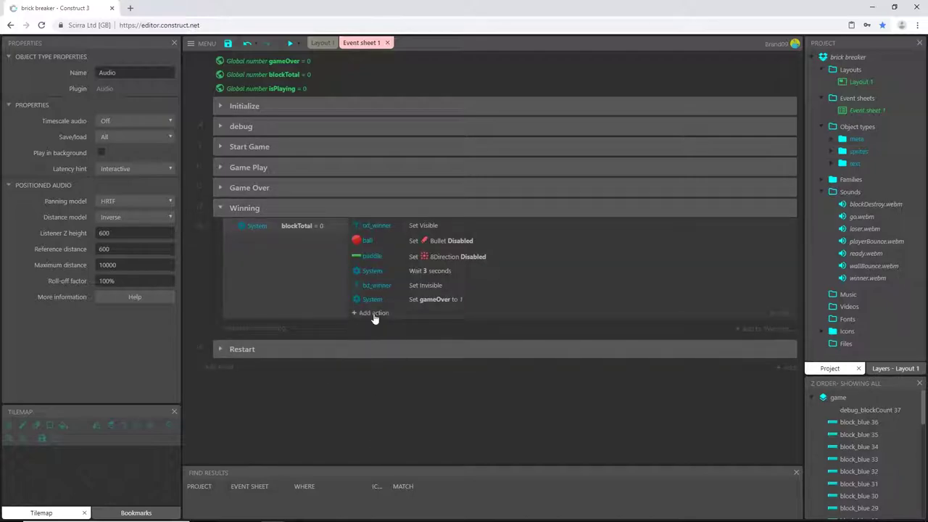
pyautogui.click(373, 314)
pyautogui.doubleClick(523, 269)
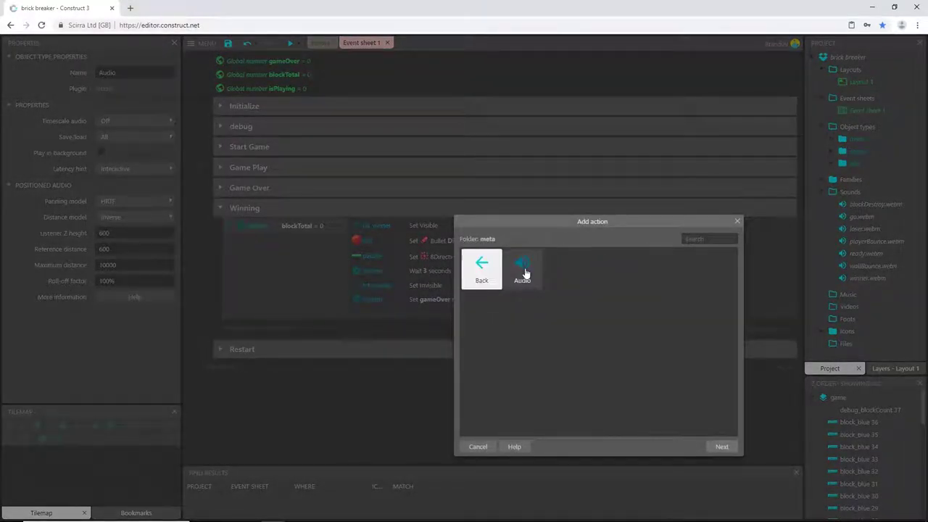
pyautogui.doubleClick(524, 272)
pyautogui.doubleClick(617, 292)
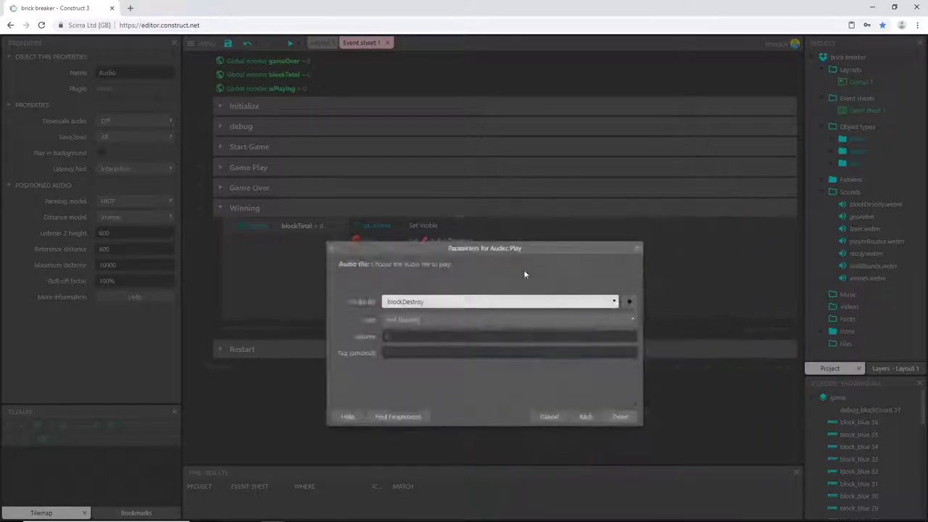
pyautogui.click(439, 301)
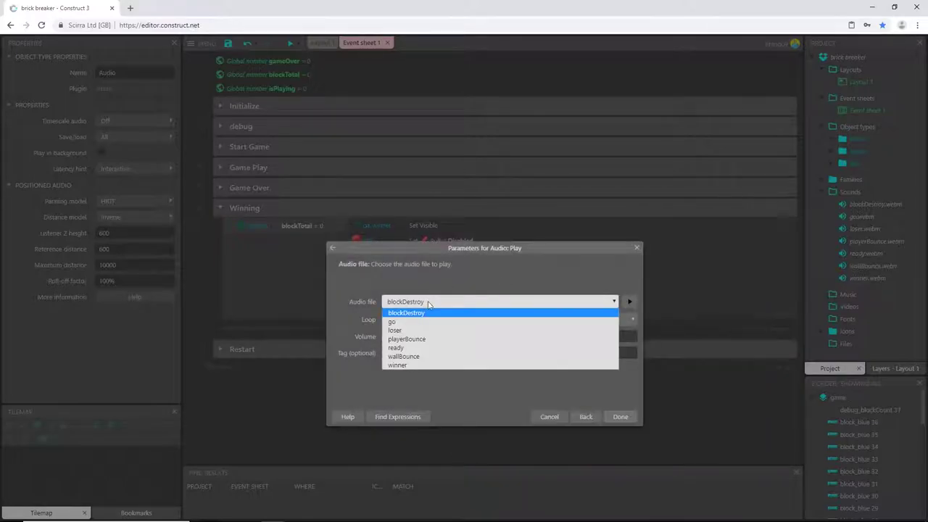
pyautogui.click(412, 366)
pyautogui.click(619, 415)
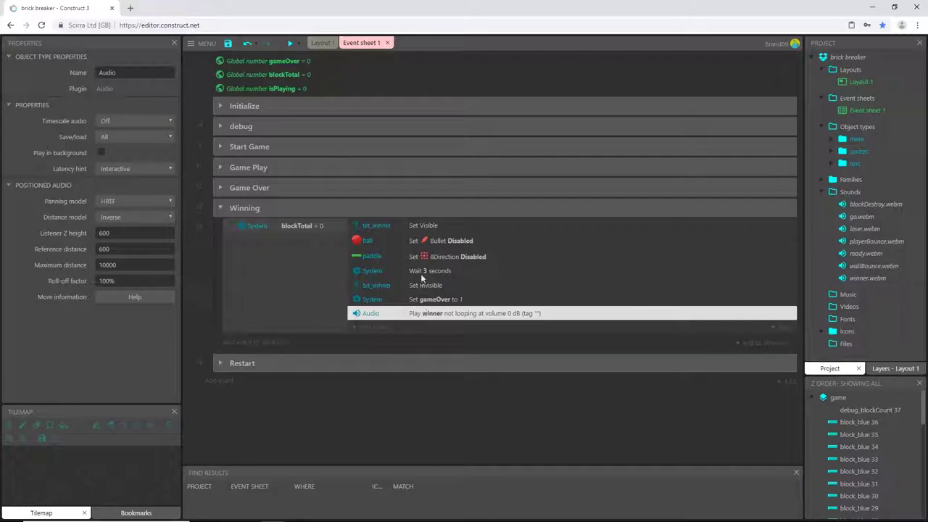
pyautogui.moveTo(420, 274); pyautogui.dragTo(419, 235)
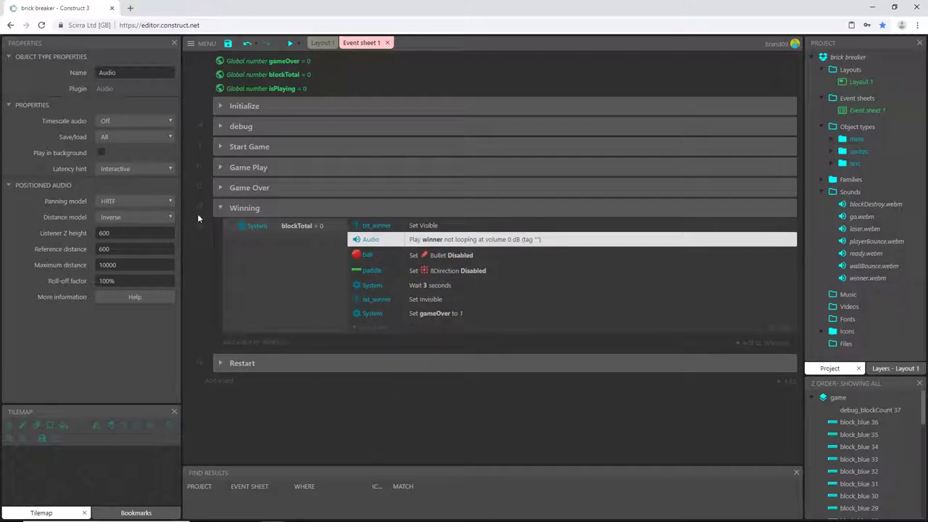
# - Add an Audio Play loser action to the Game Over event
pyautogui.click(220, 208)
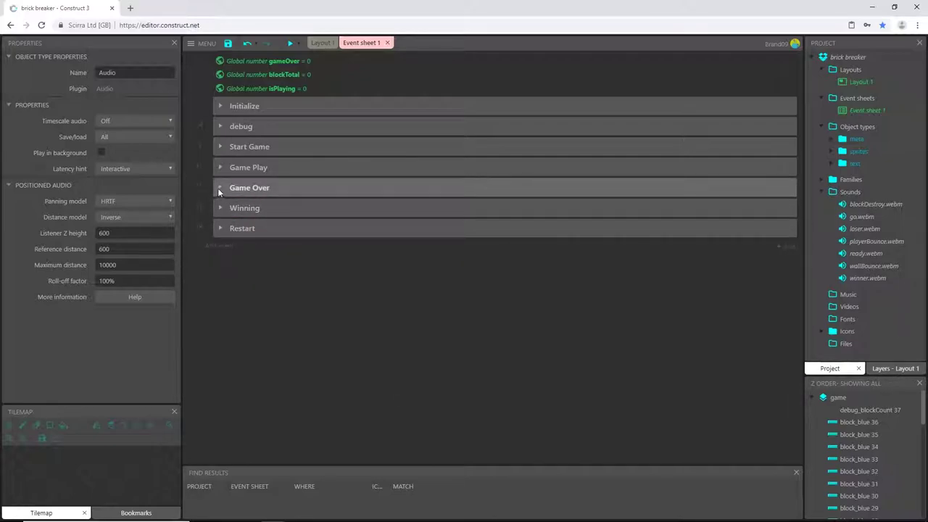
pyautogui.click(219, 187)
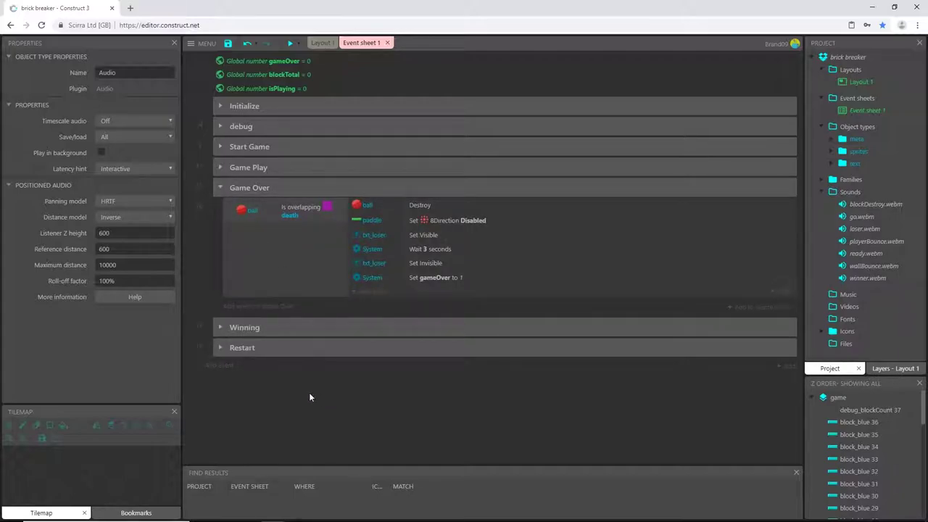
pyautogui.click(373, 293)
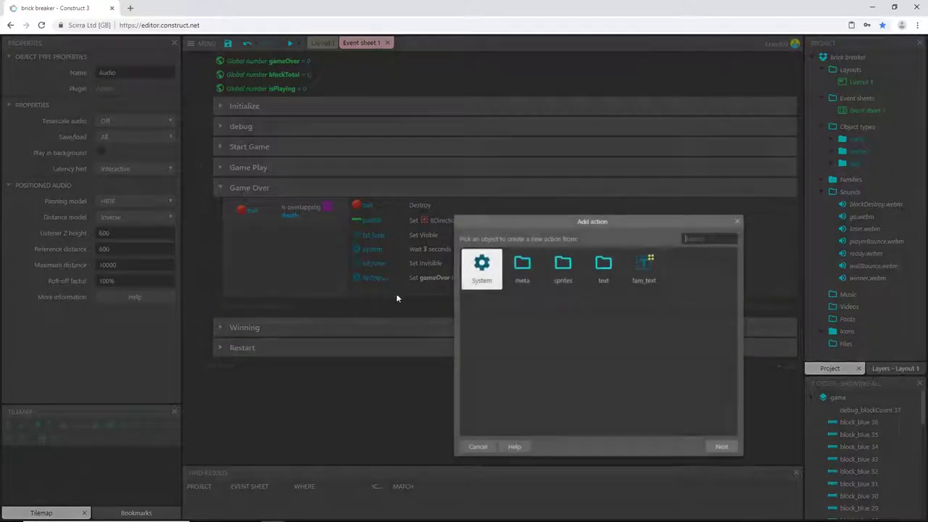
pyautogui.doubleClick(527, 278)
pyautogui.doubleClick(527, 278)
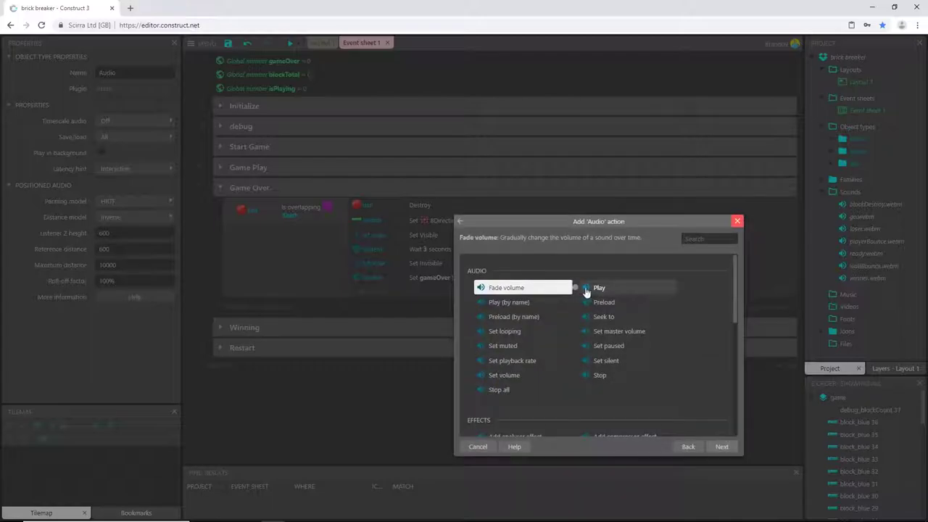
pyautogui.doubleClick(584, 288)
pyautogui.click(443, 303)
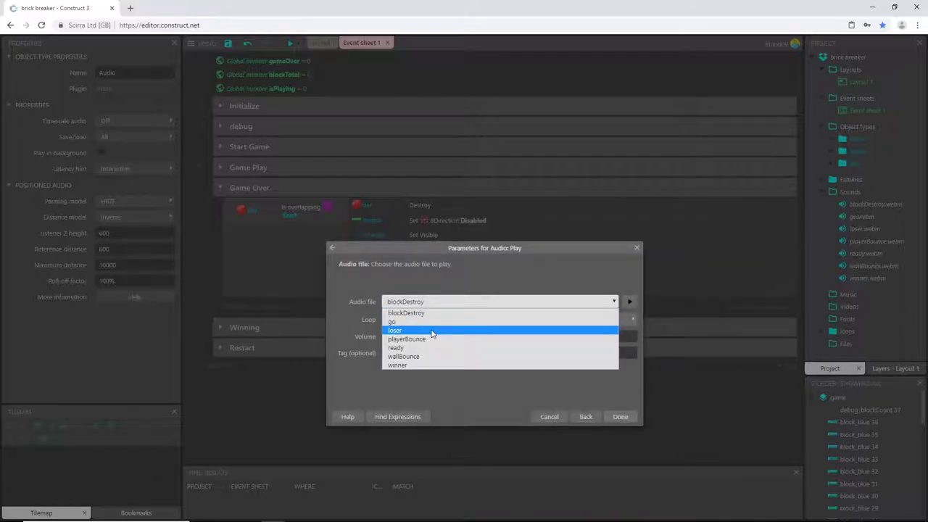
pyautogui.click(435, 332)
pyautogui.click(620, 416)
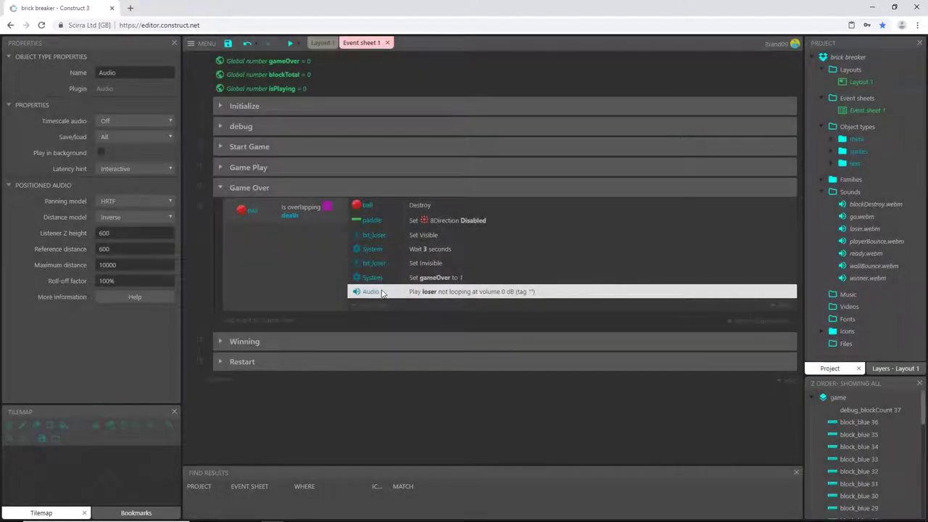
# - Move the loser sound above txt_loser's Set Visible action and clear the selection
pyautogui.moveTo(407, 294); pyautogui.dragTo(411, 236)
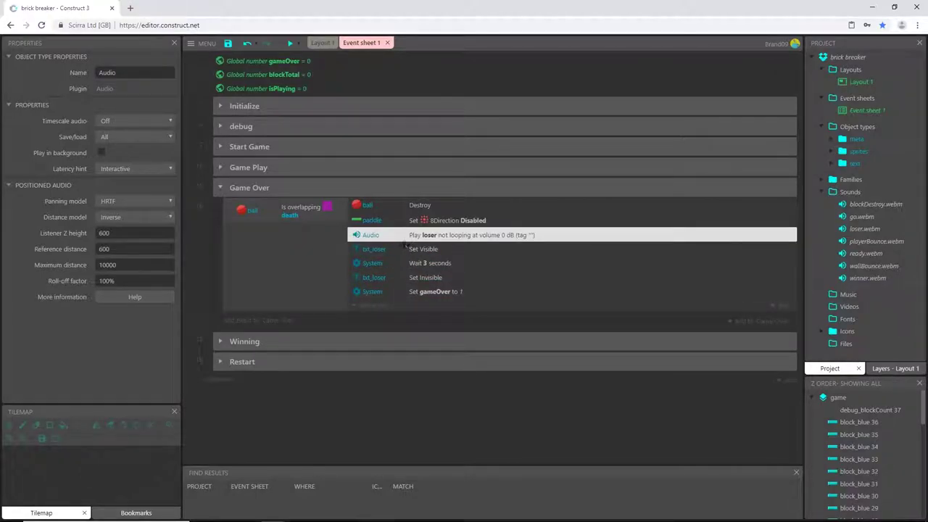
pyautogui.click(399, 251)
pyautogui.click(199, 248)
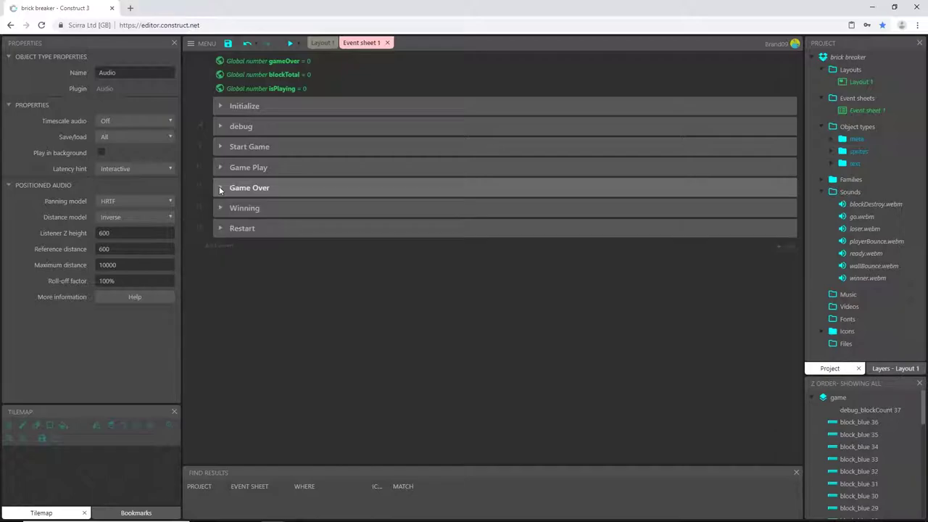
# - Collapse the Game Over group and start a game preview
pyautogui.click(219, 188)
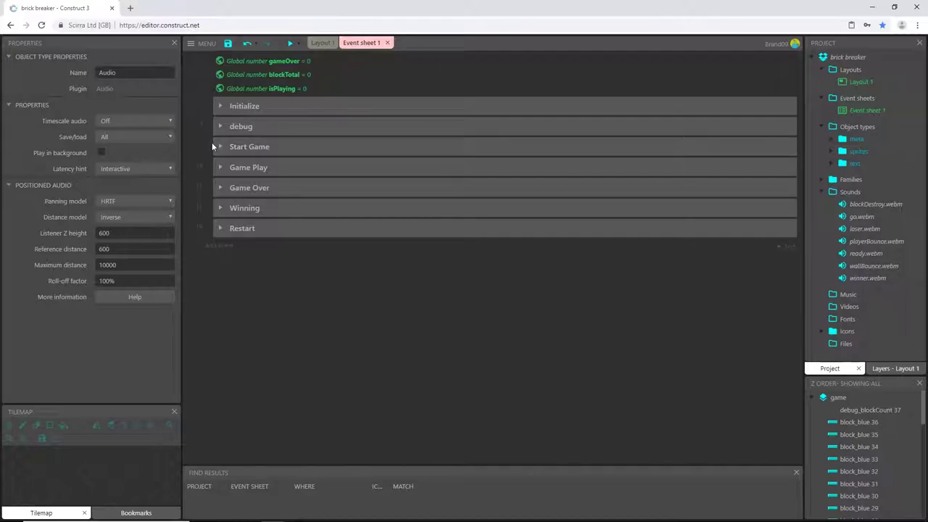
pyautogui.click(290, 43)
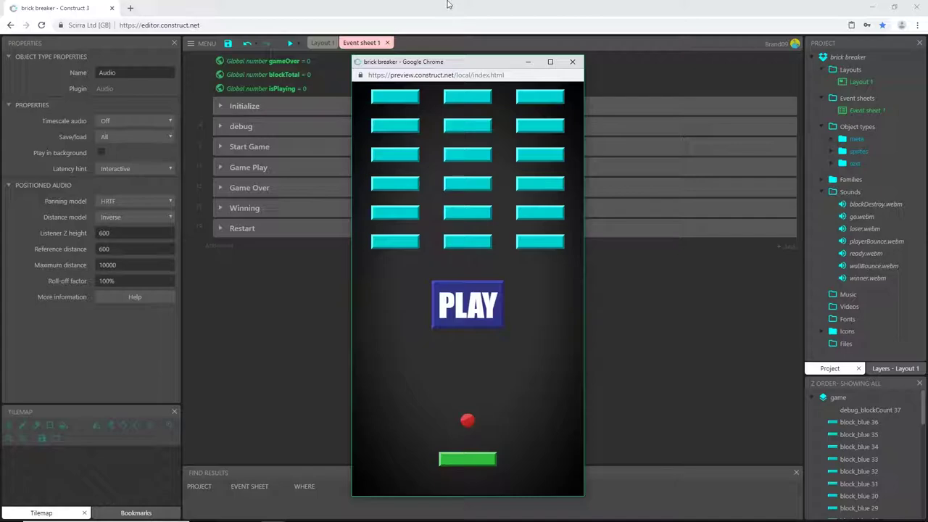
pyautogui.press('space')
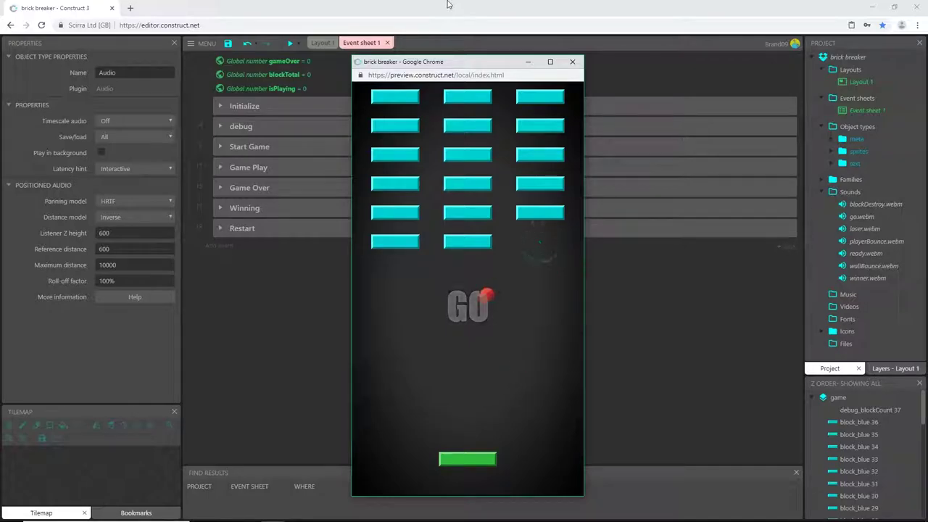
# - Steer the paddle with the arrow keys through to the WINNER screen, then close the preview
pyautogui.press('Left')
pyautogui.press('Right')
pyautogui.press('Right')
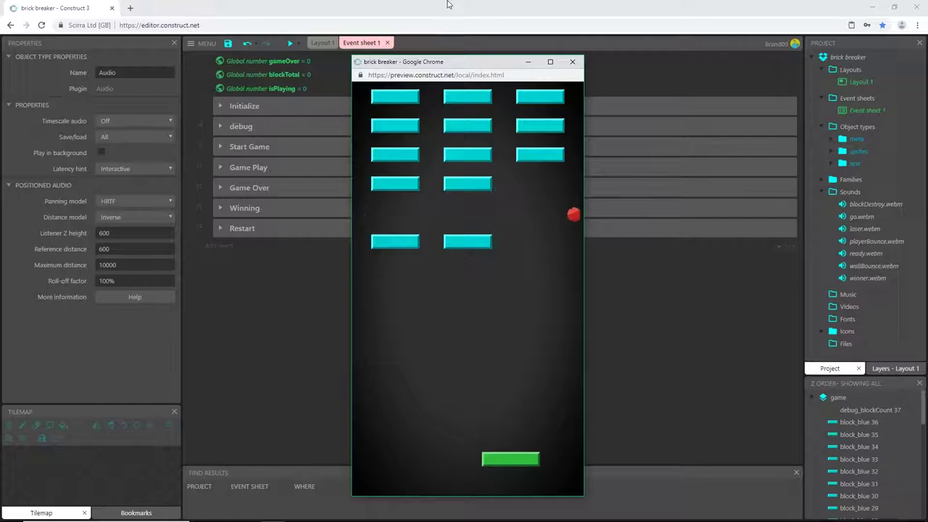
pyautogui.press('Left')
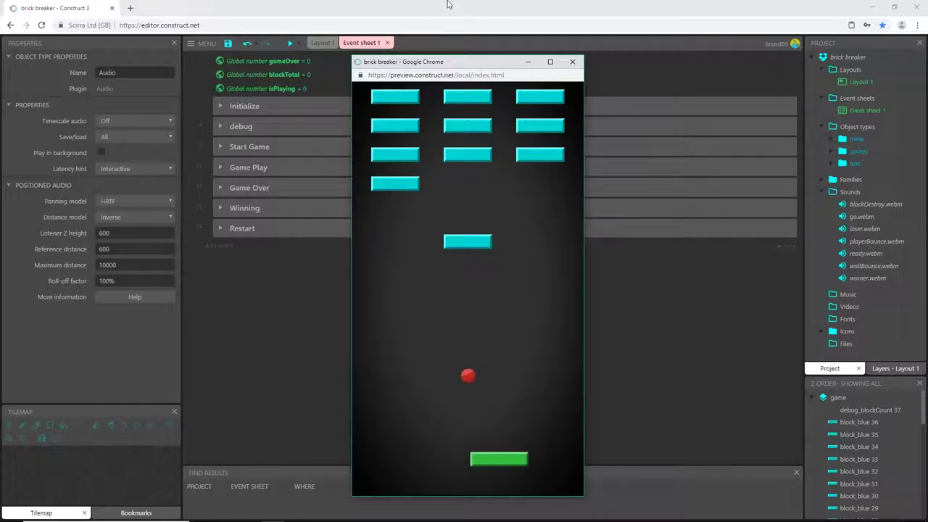
pyautogui.press('Right')
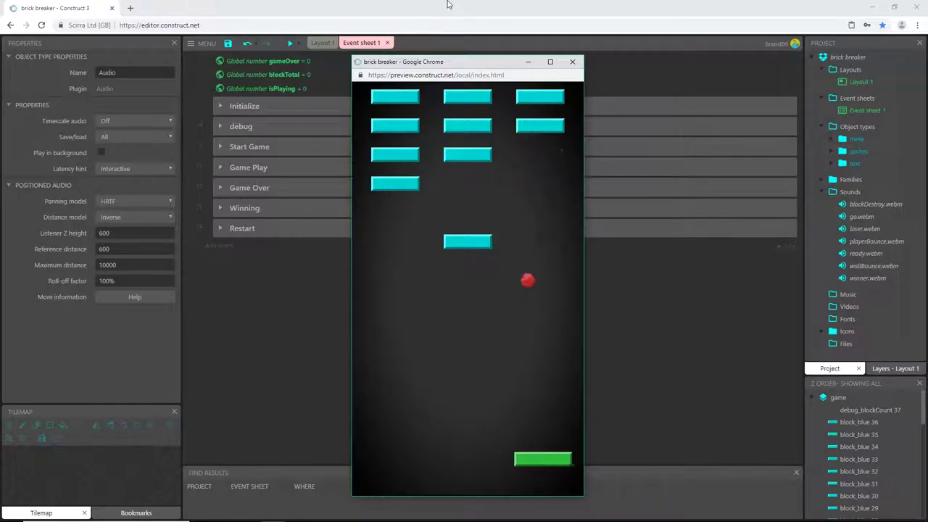
pyautogui.press('Left')
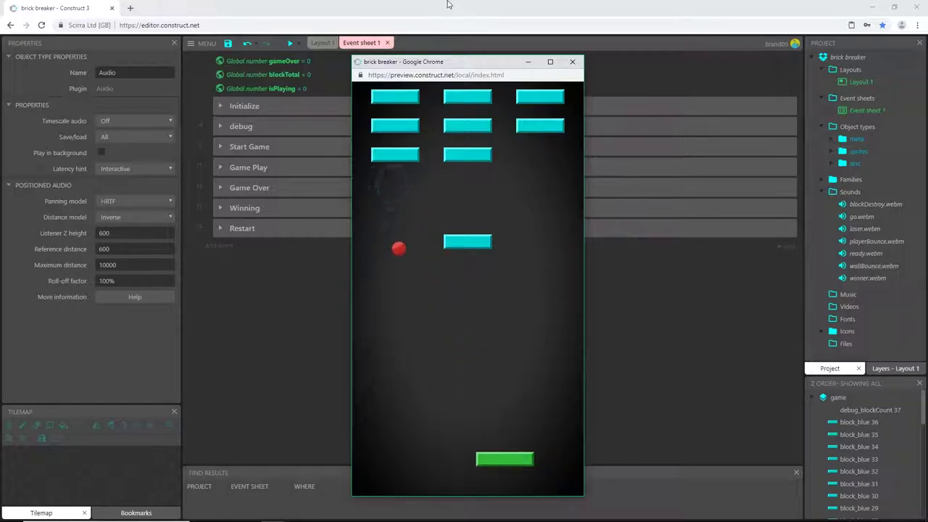
pyautogui.press('Left')
pyautogui.press('Right')
pyautogui.press('Right')
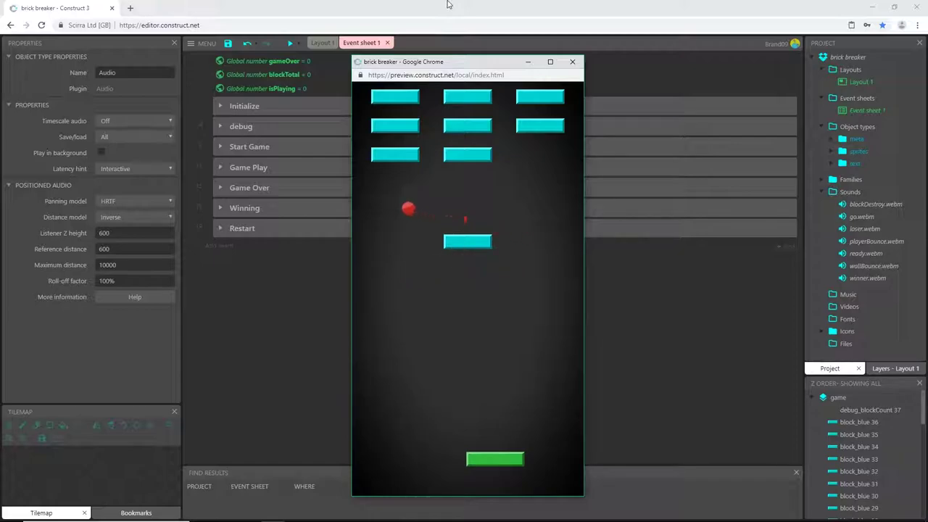
pyautogui.press('Left')
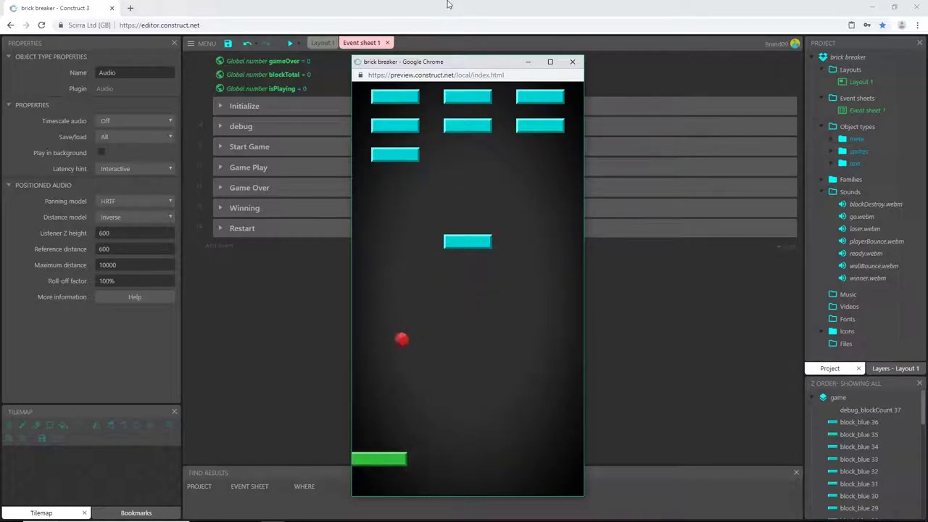
pyautogui.press('Right')
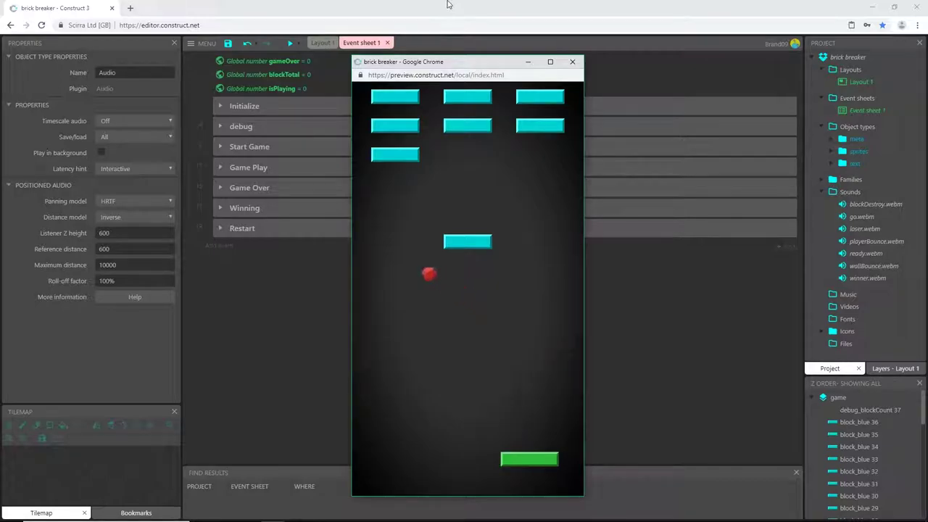
pyautogui.press('Left')
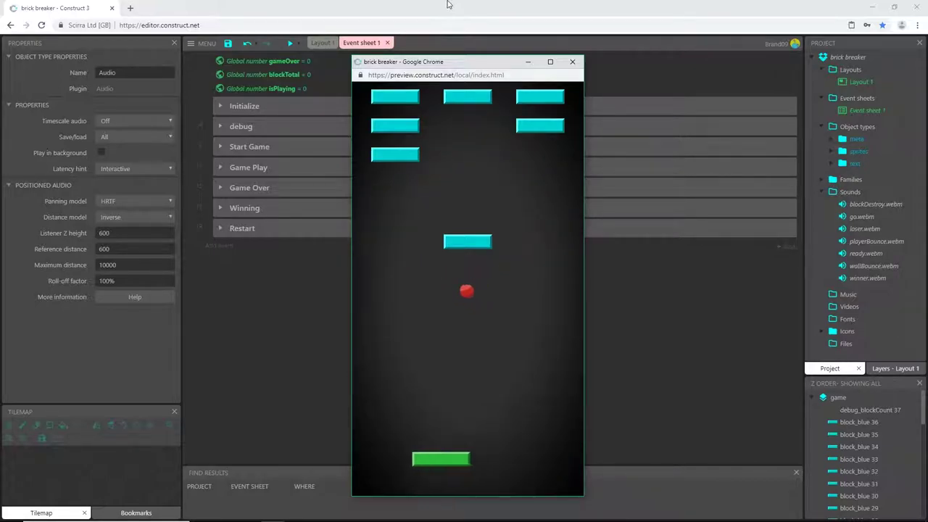
pyautogui.press('Right')
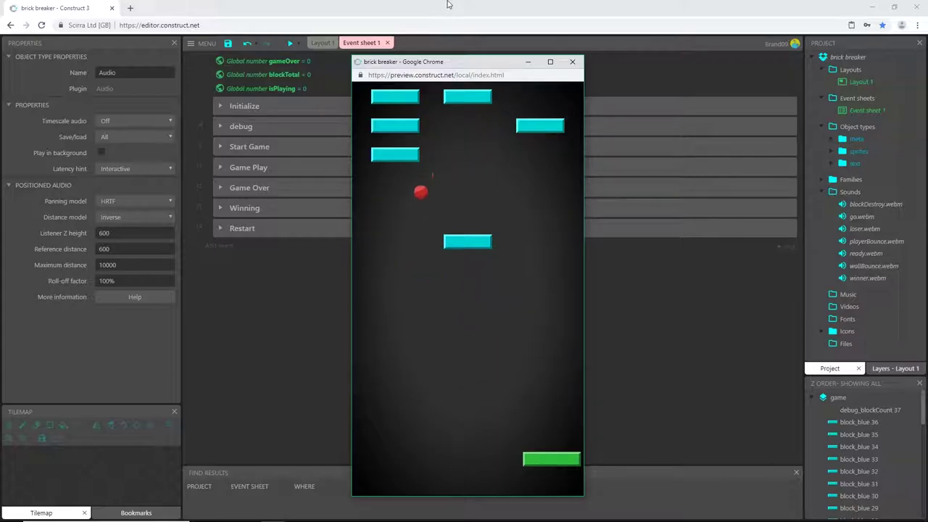
pyautogui.press('Left')
pyautogui.press('Left')
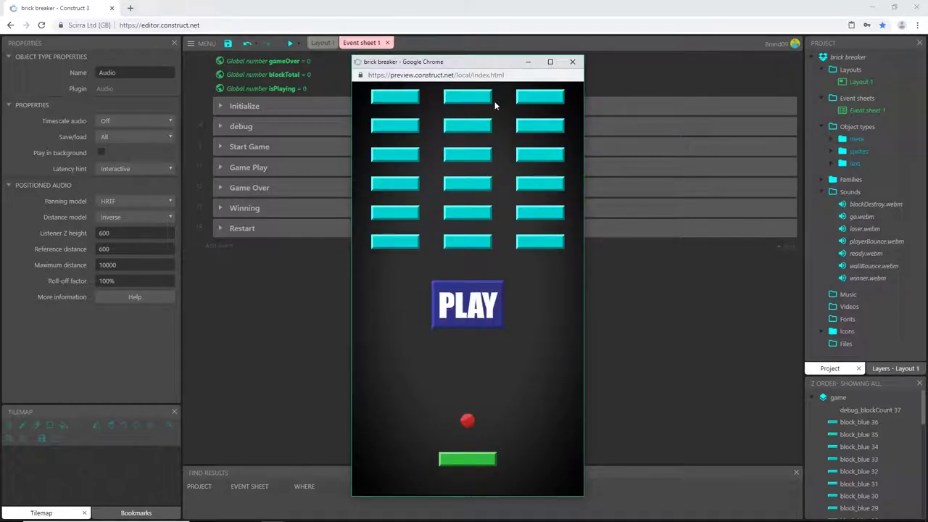
pyautogui.click(574, 63)
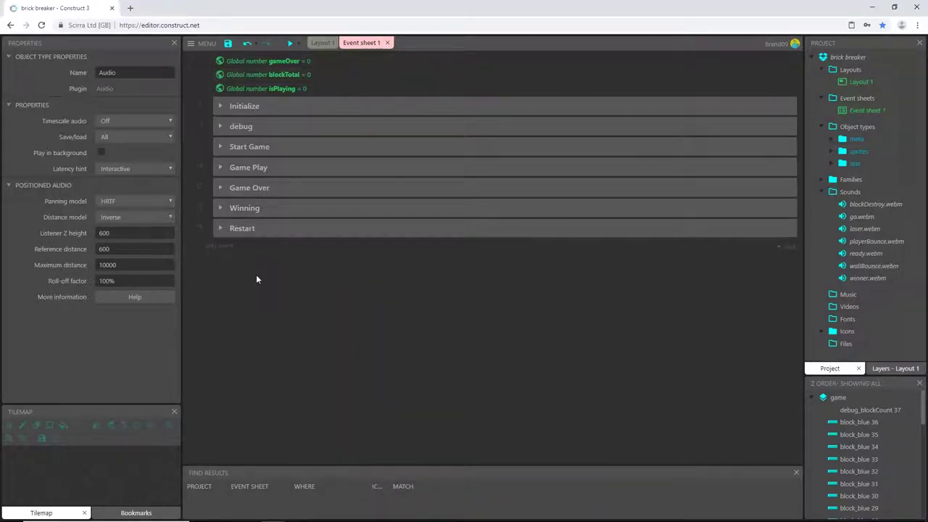
# - Expand the Winning group and review its blockTotal = 0 condition and actions
pyautogui.click(220, 209)
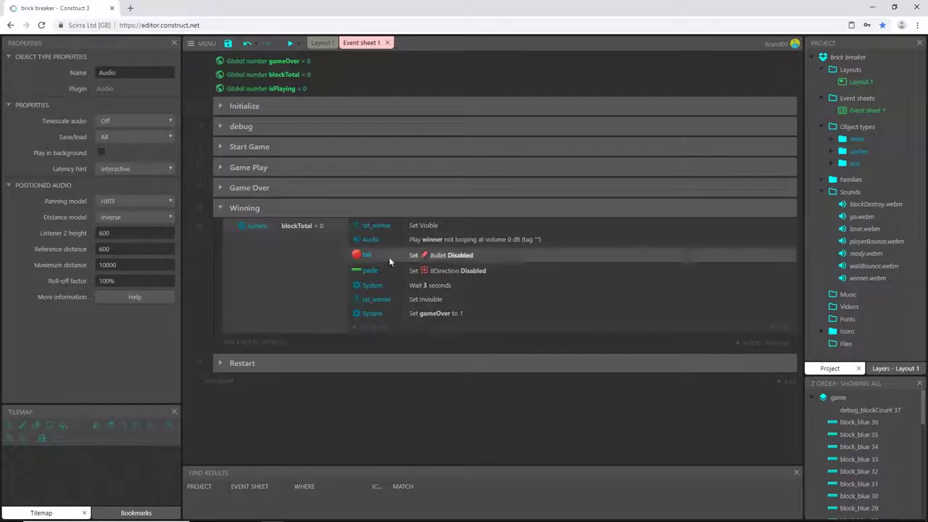
pyautogui.click(302, 227)
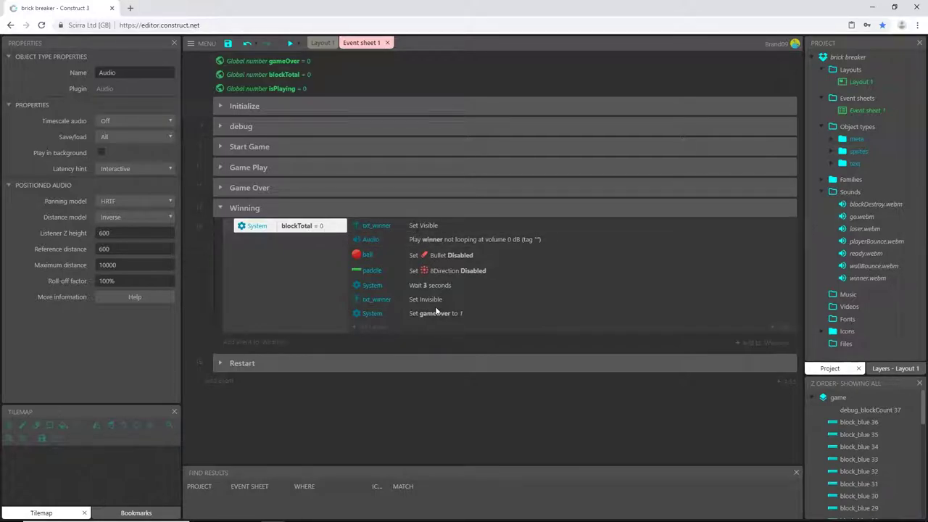
pyautogui.click(428, 258)
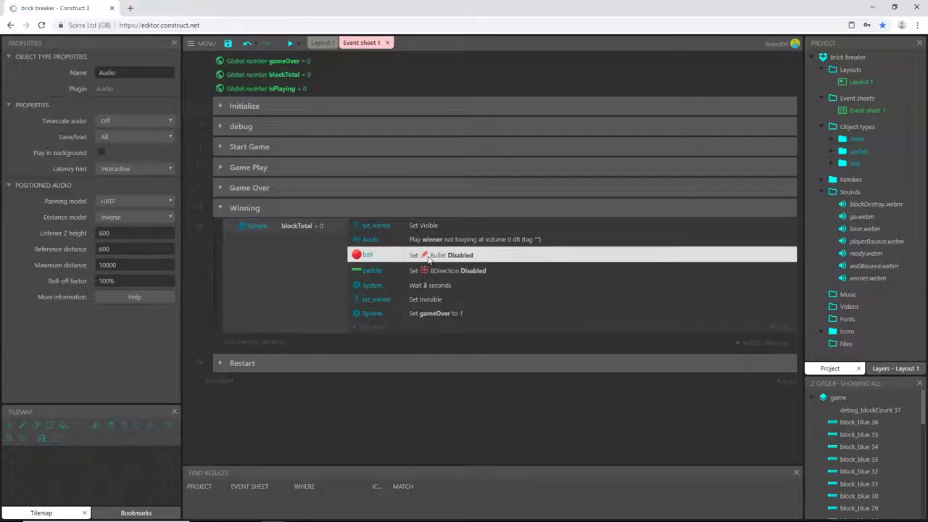
pyautogui.click(432, 271)
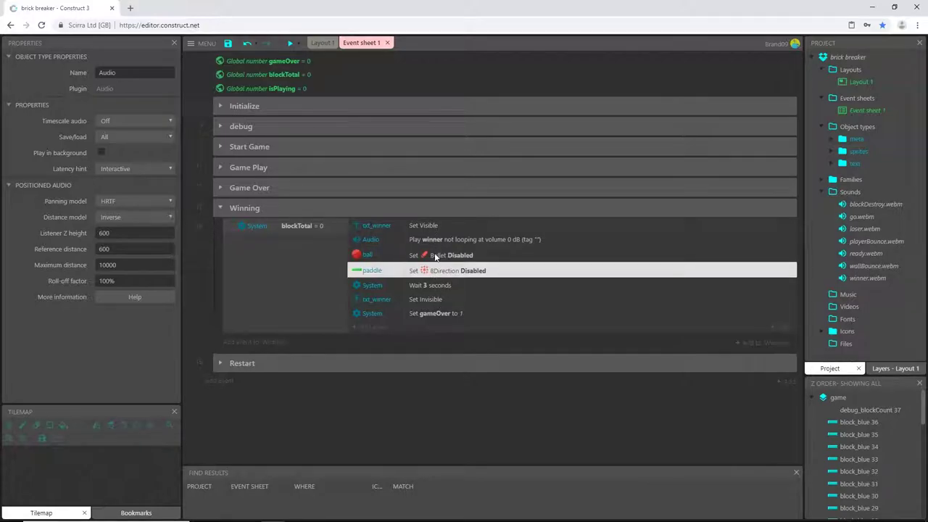
pyautogui.click(428, 240)
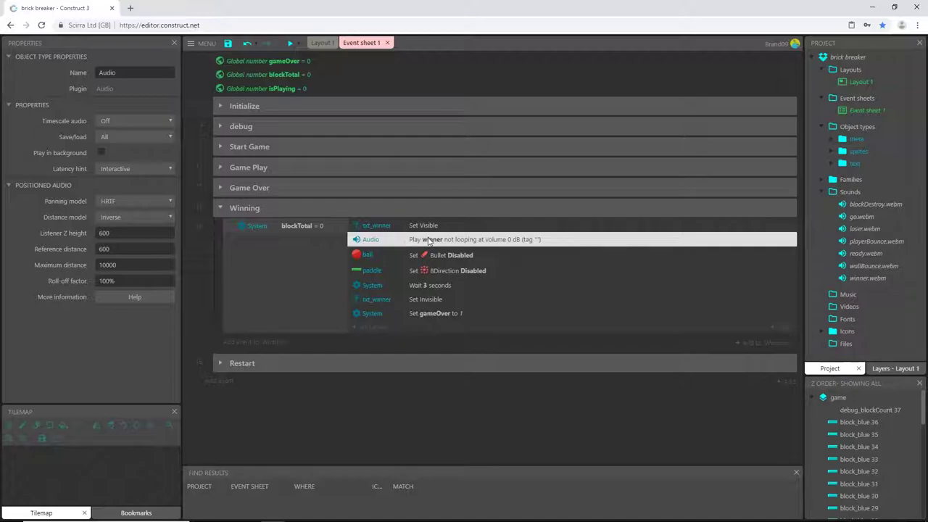
pyautogui.click(440, 315)
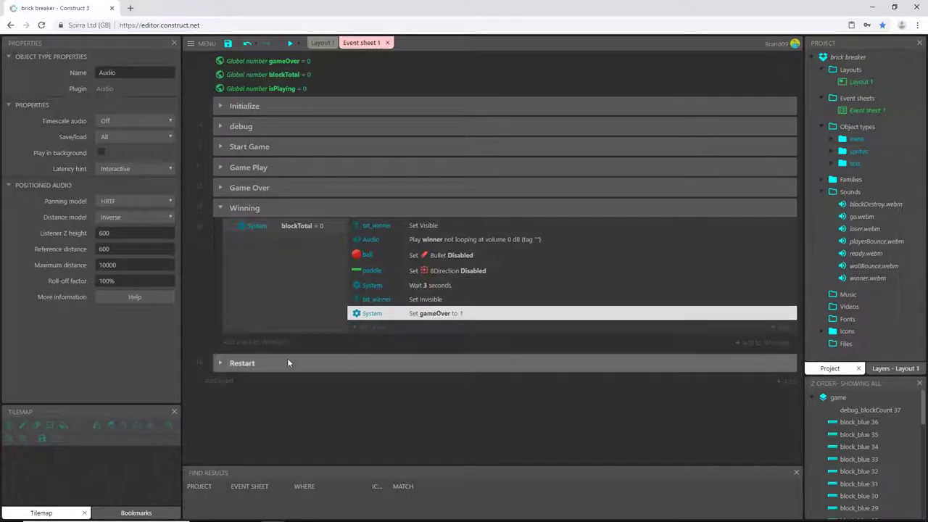
pyautogui.click(438, 241)
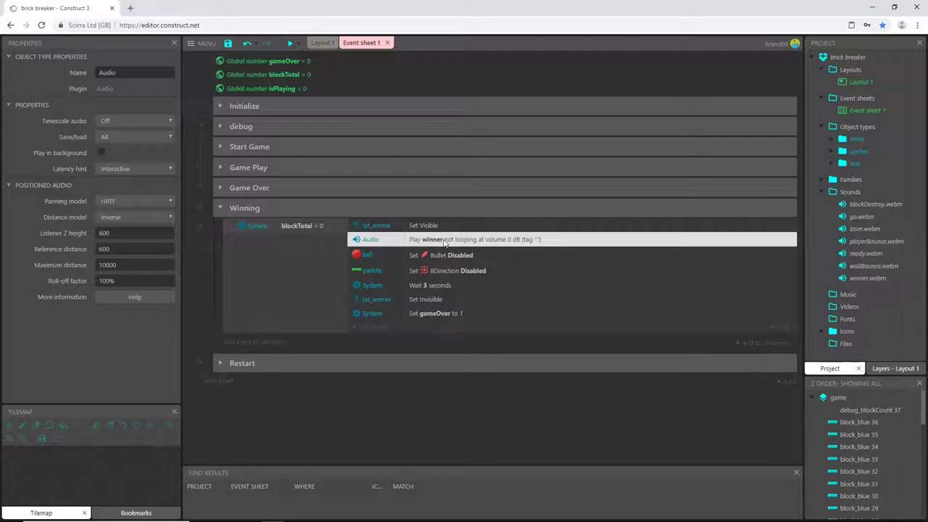
# - Add System Trigger once while true to the Winning event and launch a preview
pyautogui.doubleClick(260, 255)
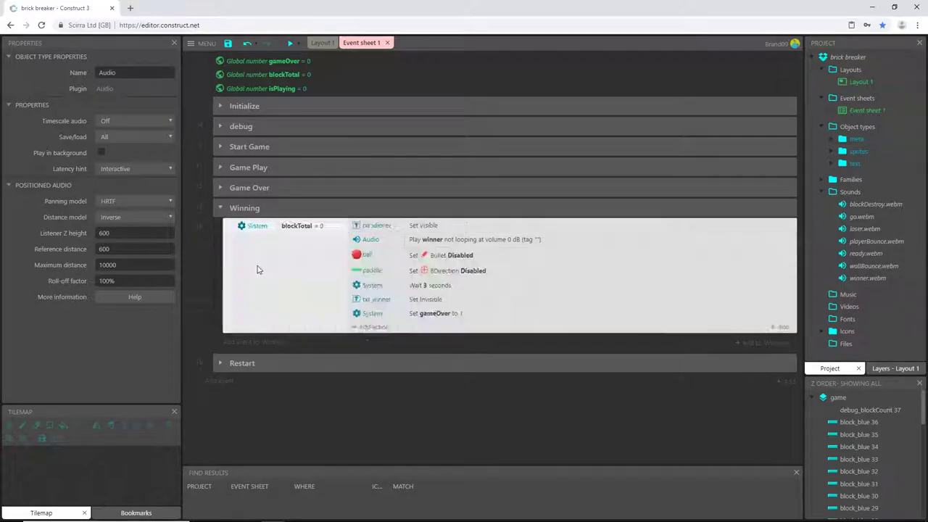
pyautogui.doubleClick(485, 267)
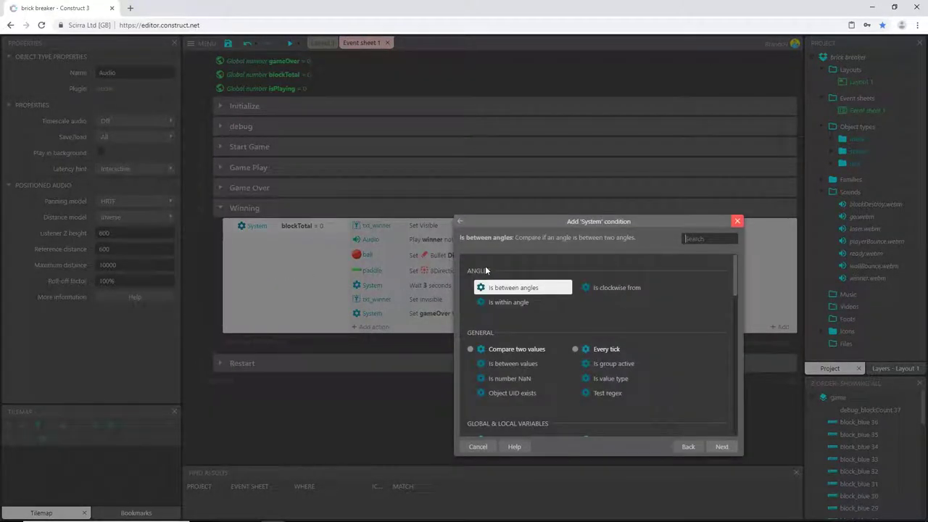
pyautogui.write('tri')
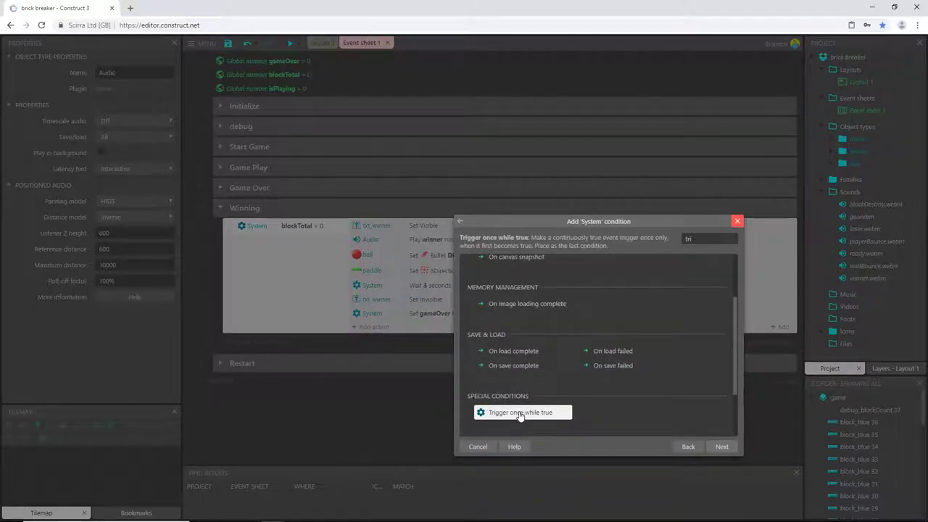
pyautogui.doubleClick(519, 414)
pyautogui.click(290, 43)
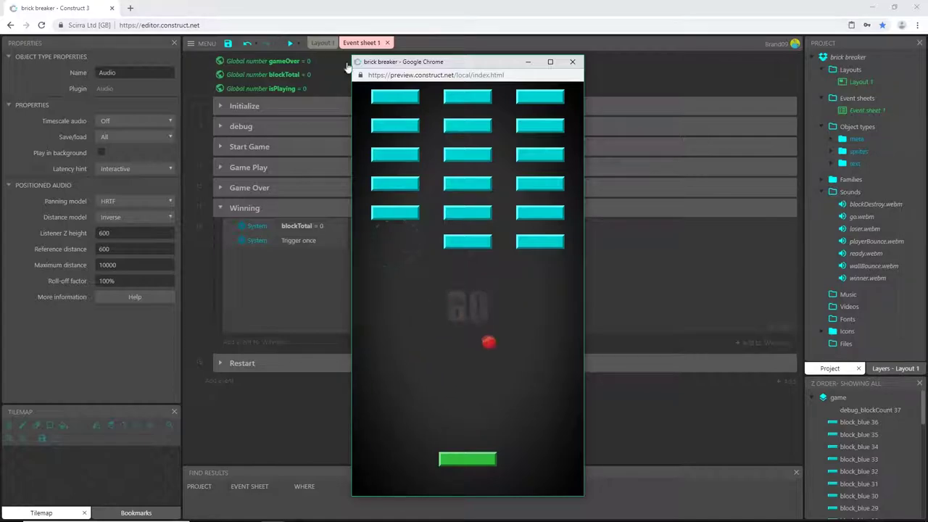
# - Close the preview, collapse Winning and the Sounds folder, and switch to Layout 1
pyautogui.click(573, 64)
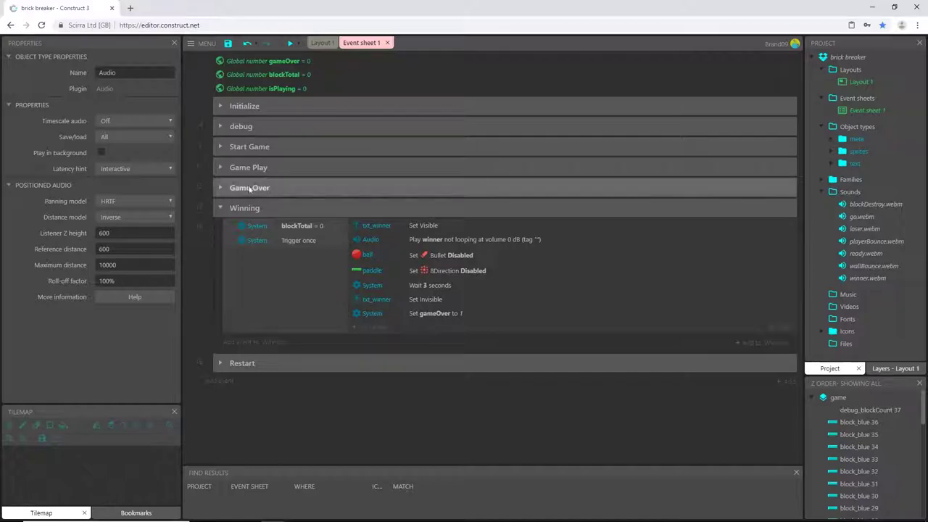
pyautogui.click(219, 207)
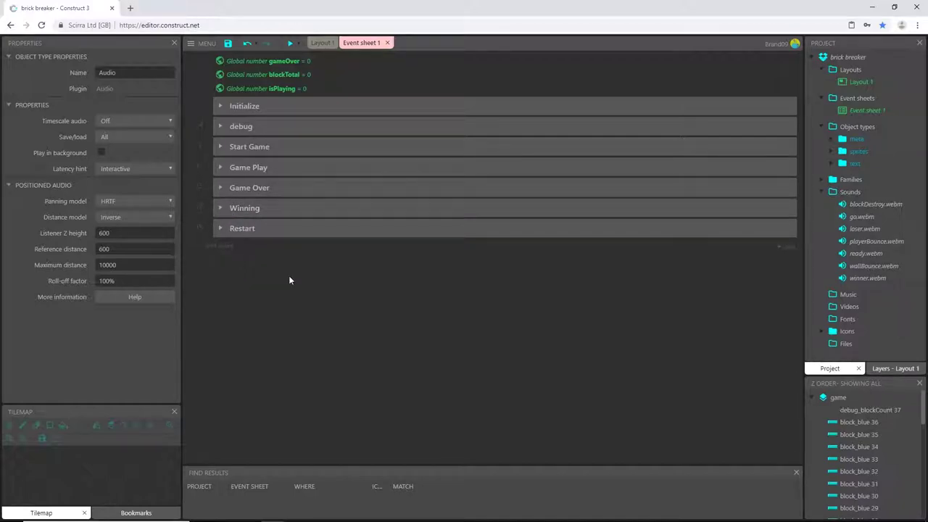
pyautogui.click(821, 191)
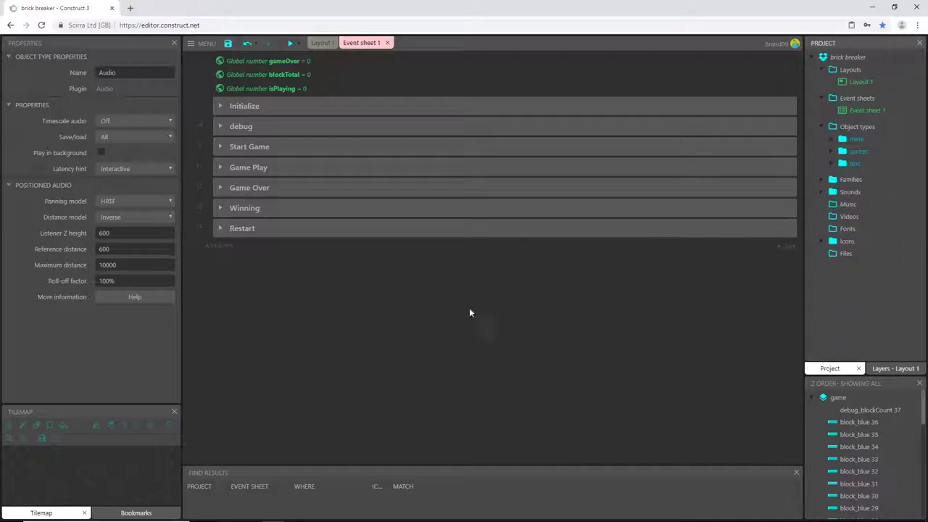
pyautogui.click(322, 43)
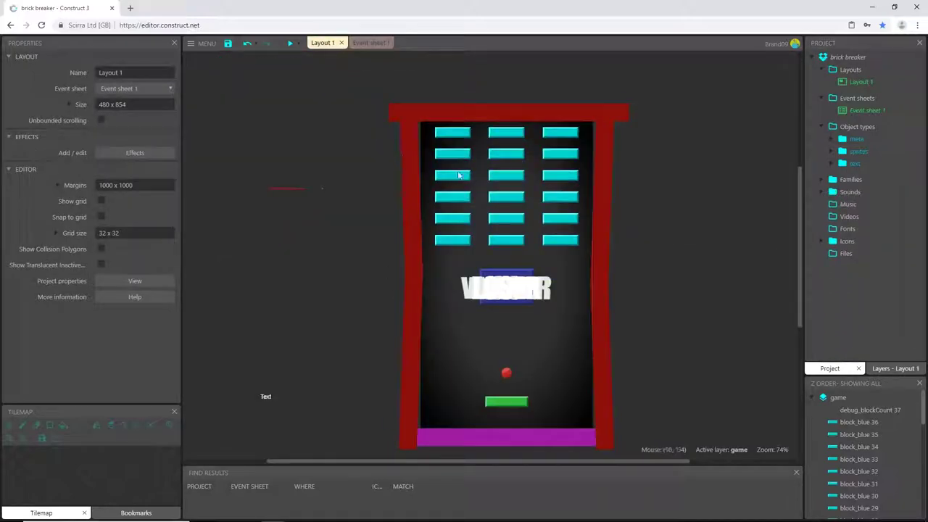
pyautogui.click(371, 43)
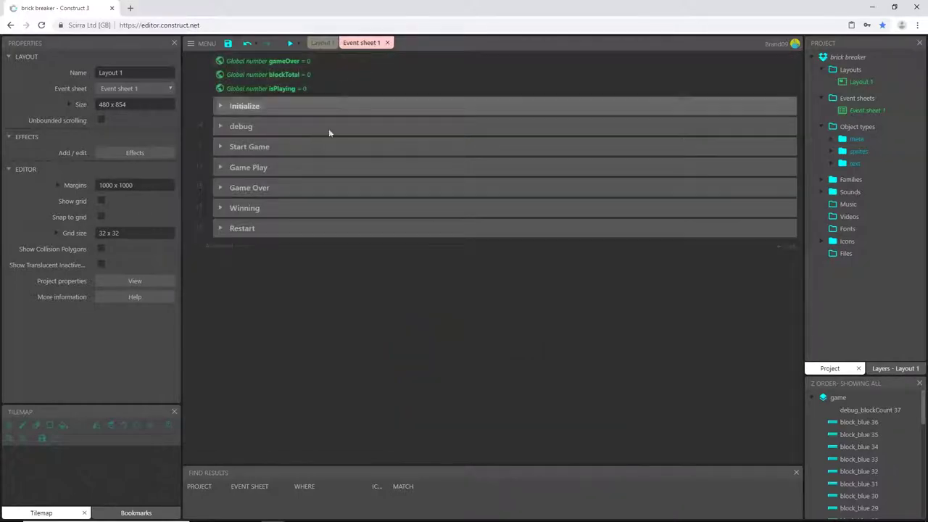